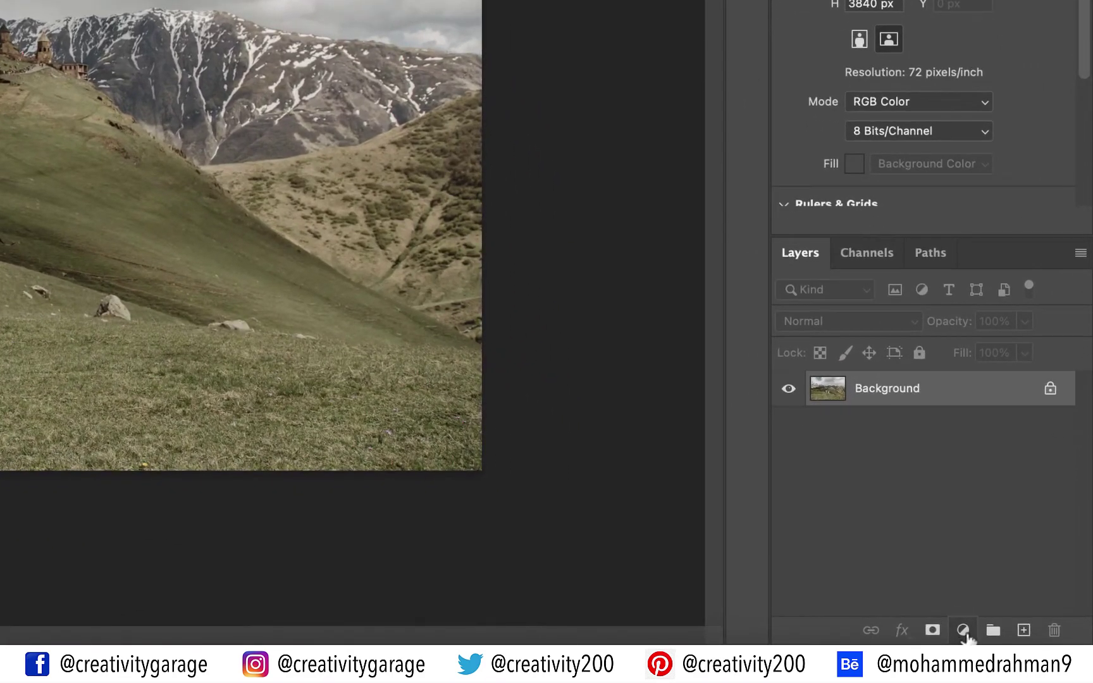
Add a Curves 1 adjustment layer and set its blend mode to Screen
{"action": "left_click", "coordinate": [963, 631]}
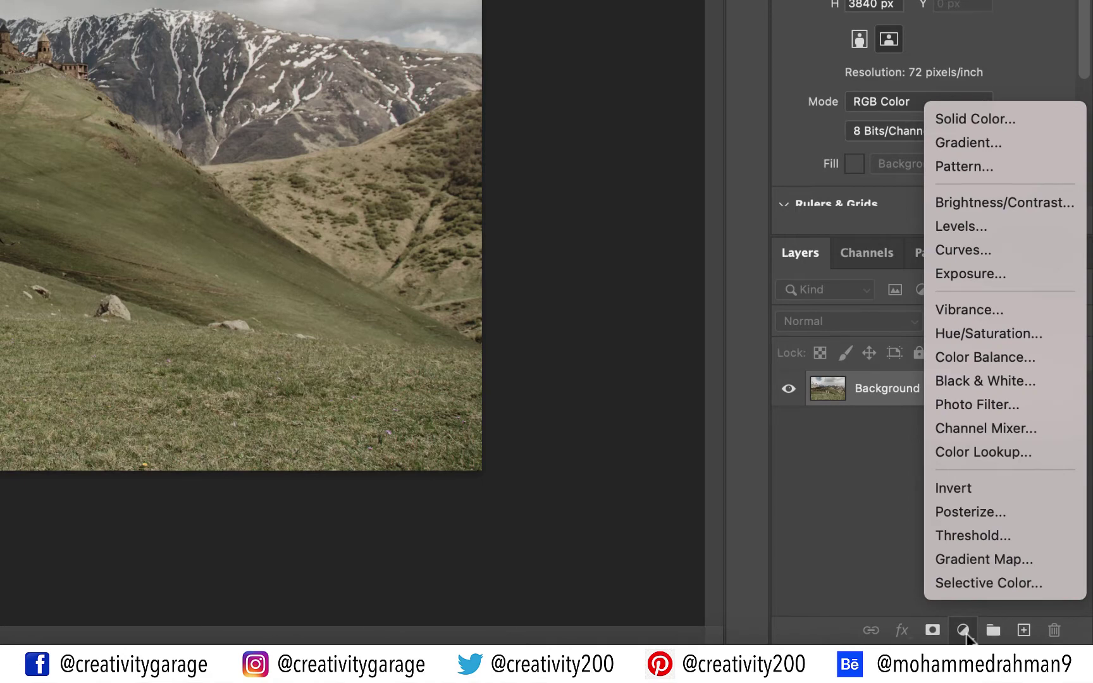
{"action": "left_click", "coordinate": [965, 251]}
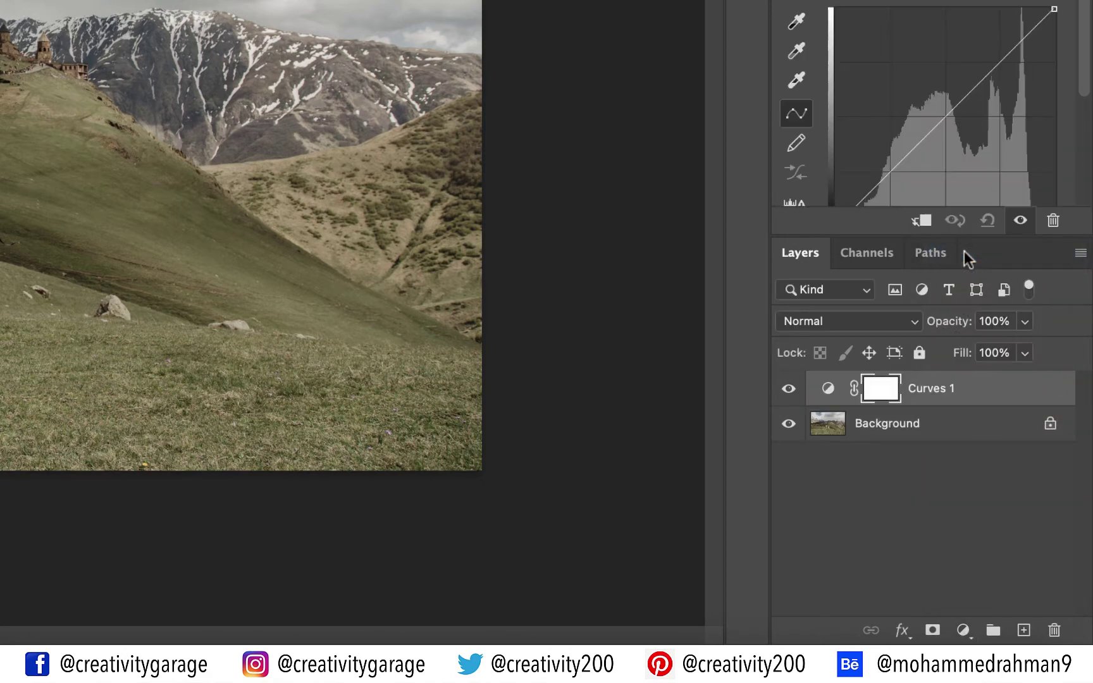
{"action": "left_click", "coordinate": [913, 325]}
{"action": "key", "text": "Down"}
{"action": "key", "text": "Down"}
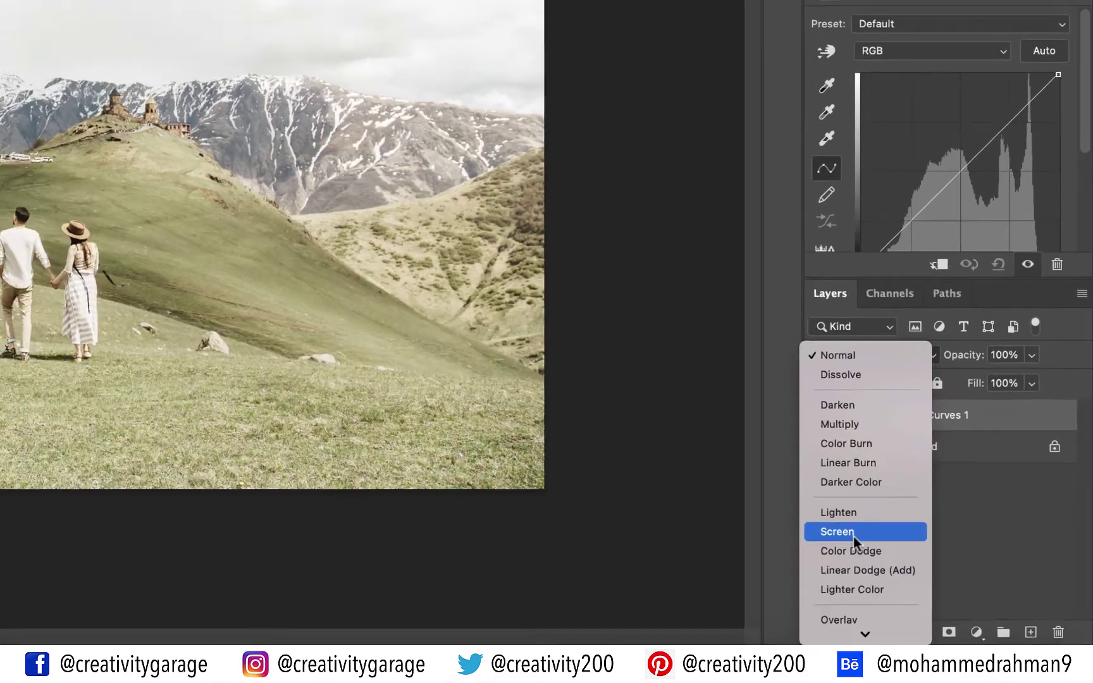
{"action": "left_click", "coordinate": [813, 519]}
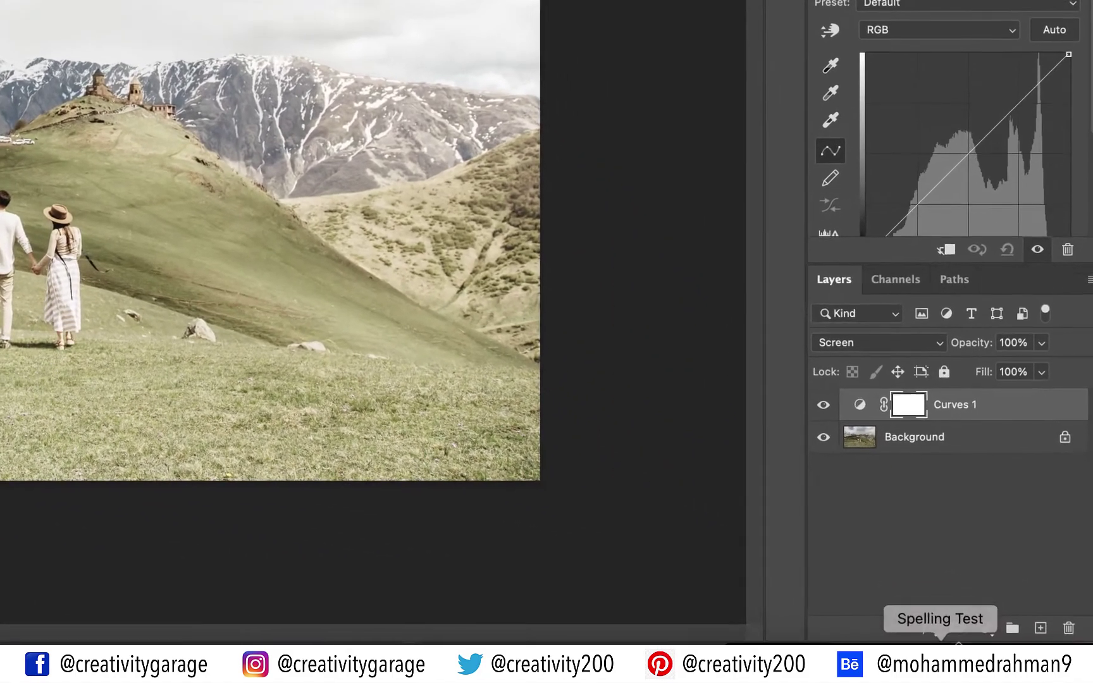
{"action": "left_click", "coordinate": [991, 640]}
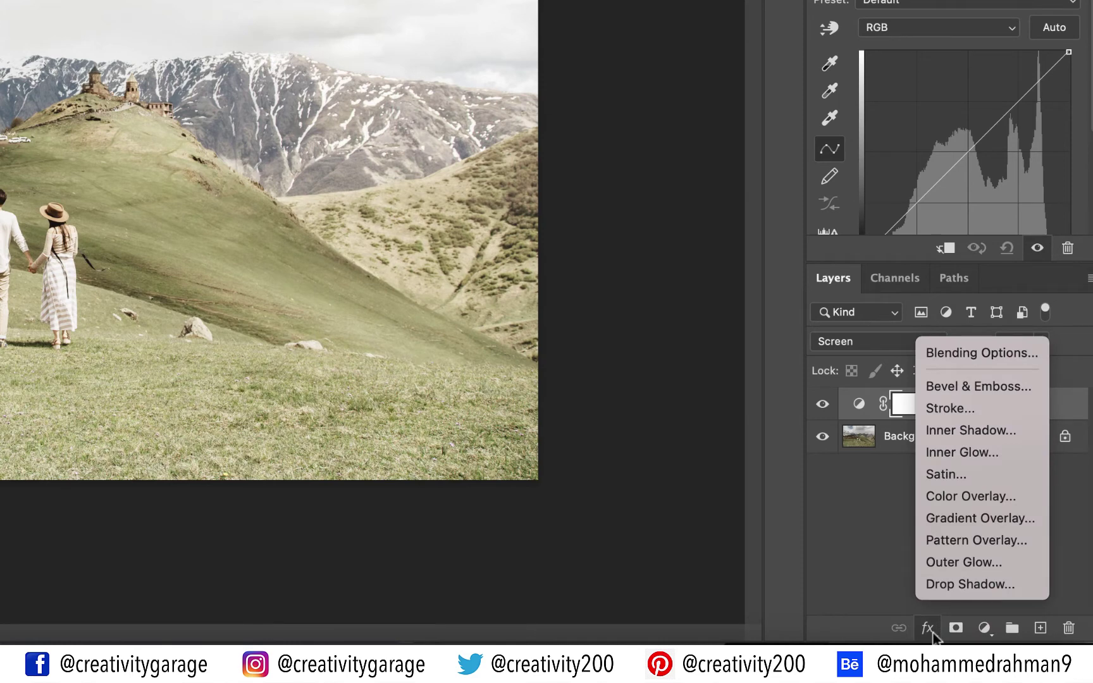
In Curves 1 Blend If, split the Underlying Layer white slider and drag its left half to 0
{"action": "left_click", "coordinate": [966, 352]}
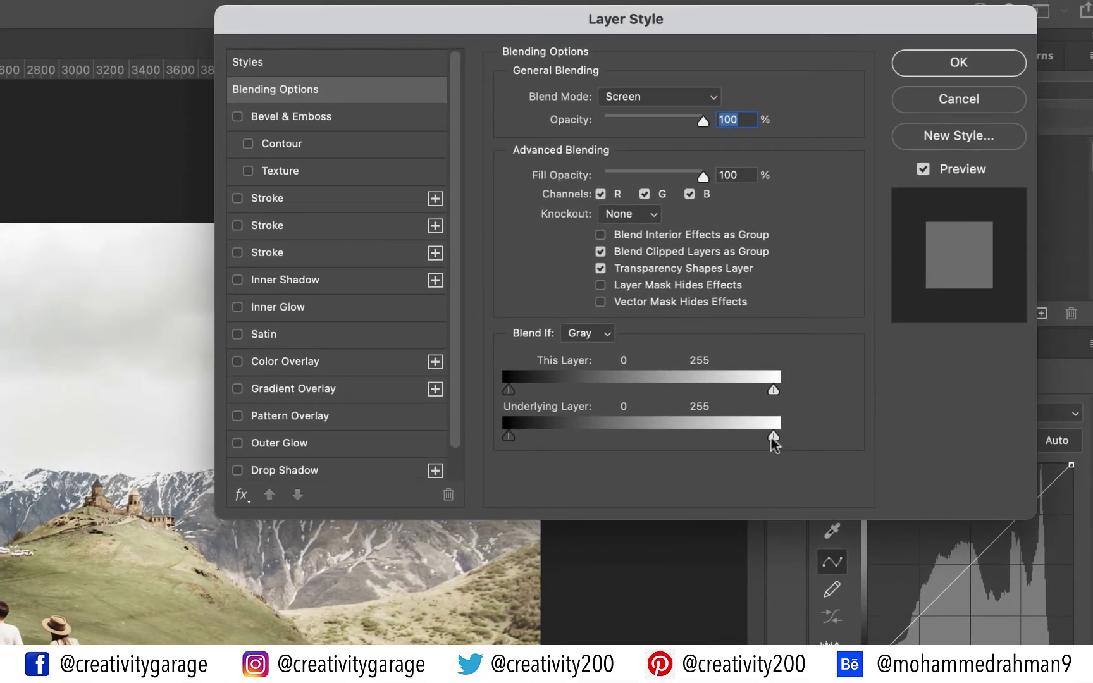
{"action": "key", "text": "alt"}
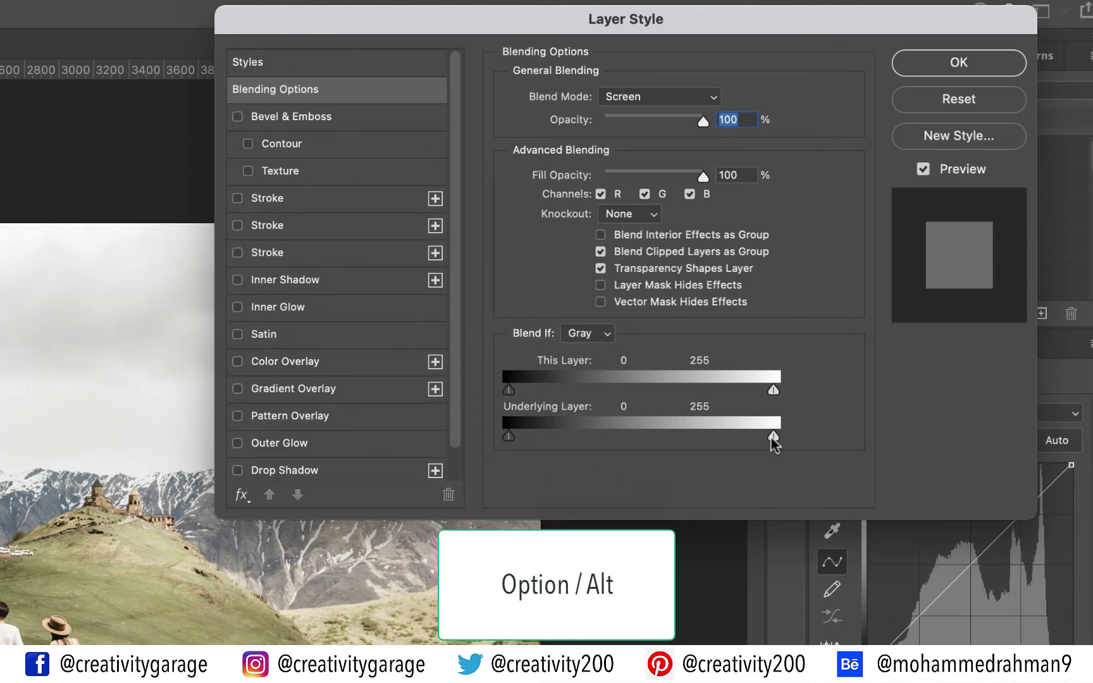
{"action": "left_click_drag", "start_coordinate": [773, 441], "coordinate": [476, 441]}
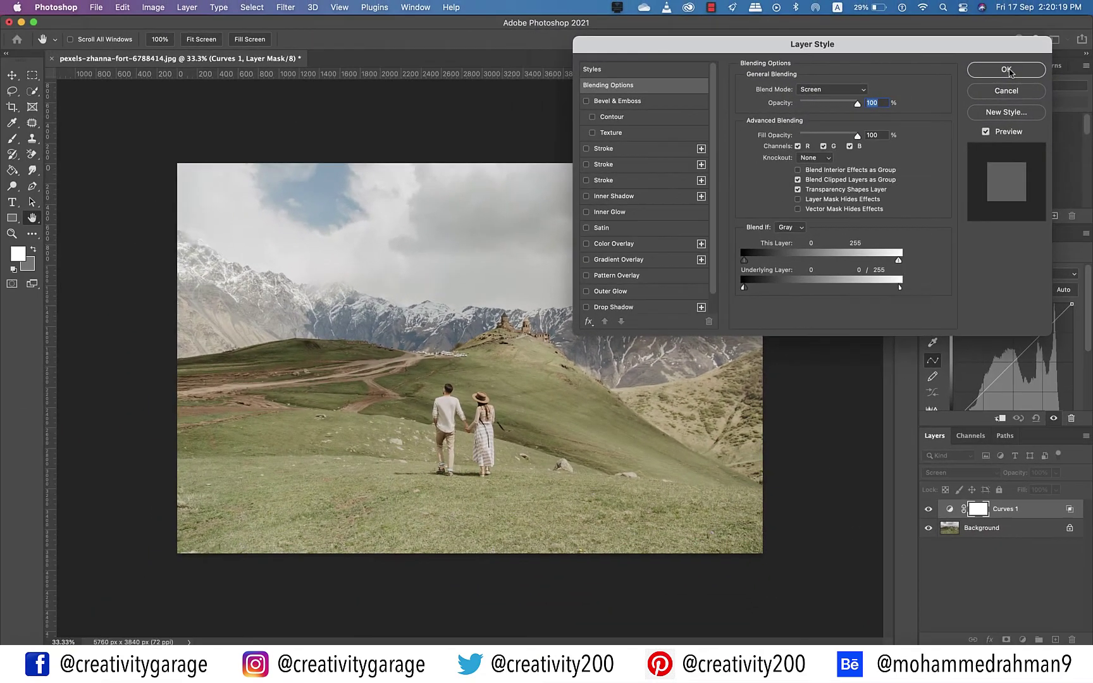
{"action": "left_click", "coordinate": [1008, 70]}
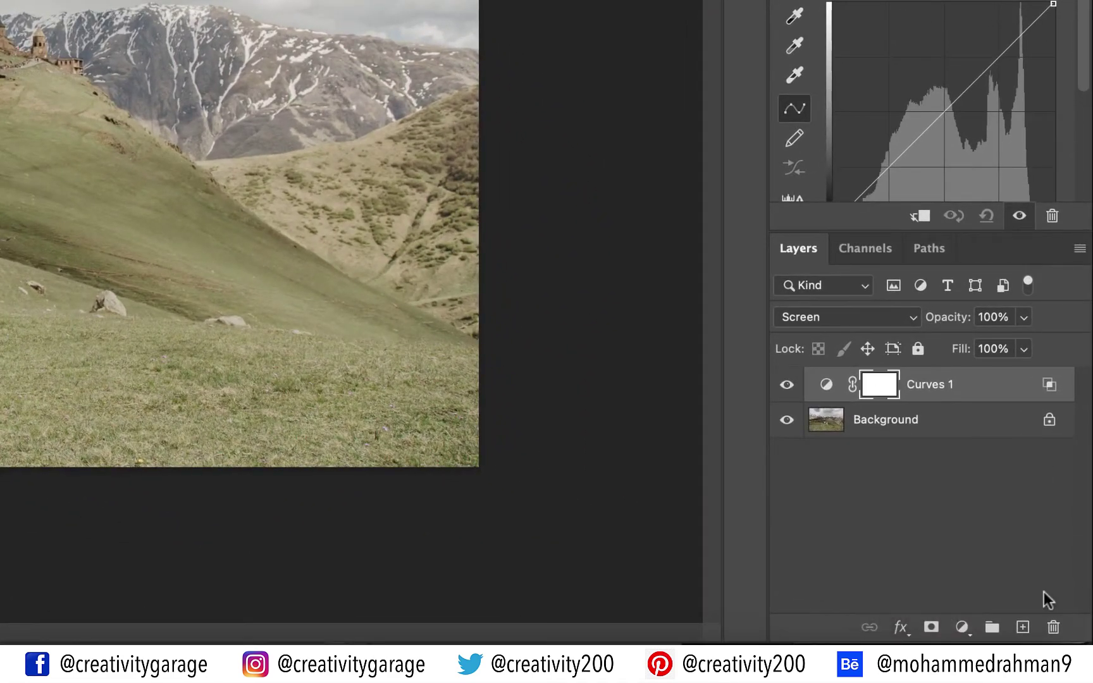
Add a second Curves adjustment layer, Curves 2, set to Multiply blending
{"action": "left_click", "coordinate": [963, 627]}
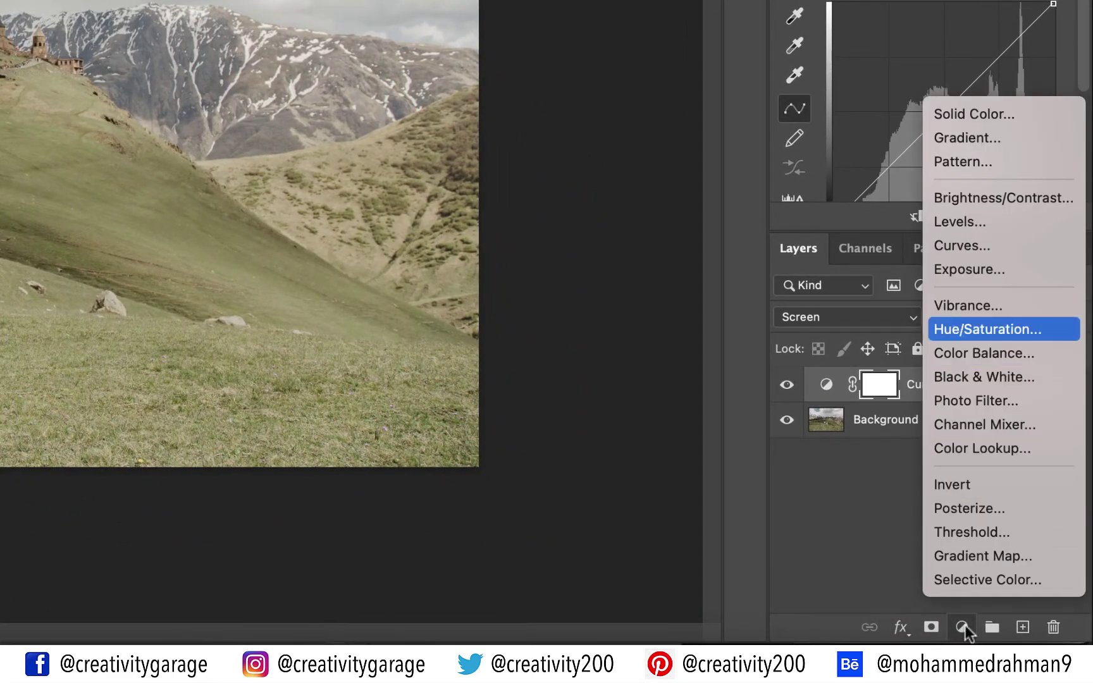
{"action": "left_click", "coordinate": [956, 251]}
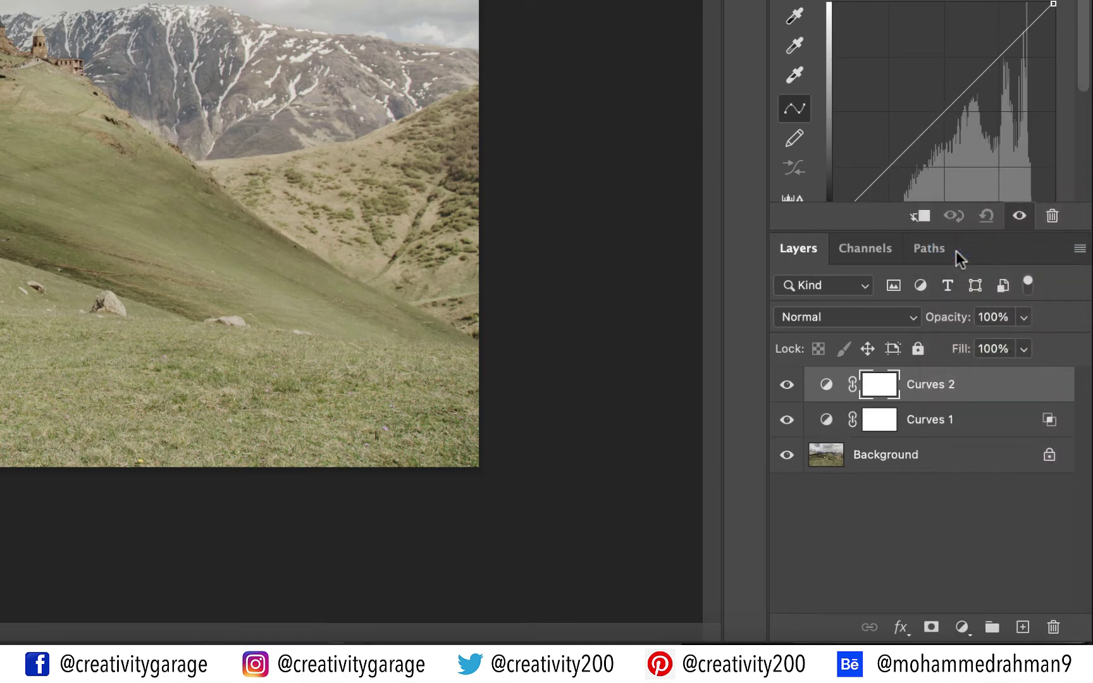
{"action": "left_click", "coordinate": [884, 389]}
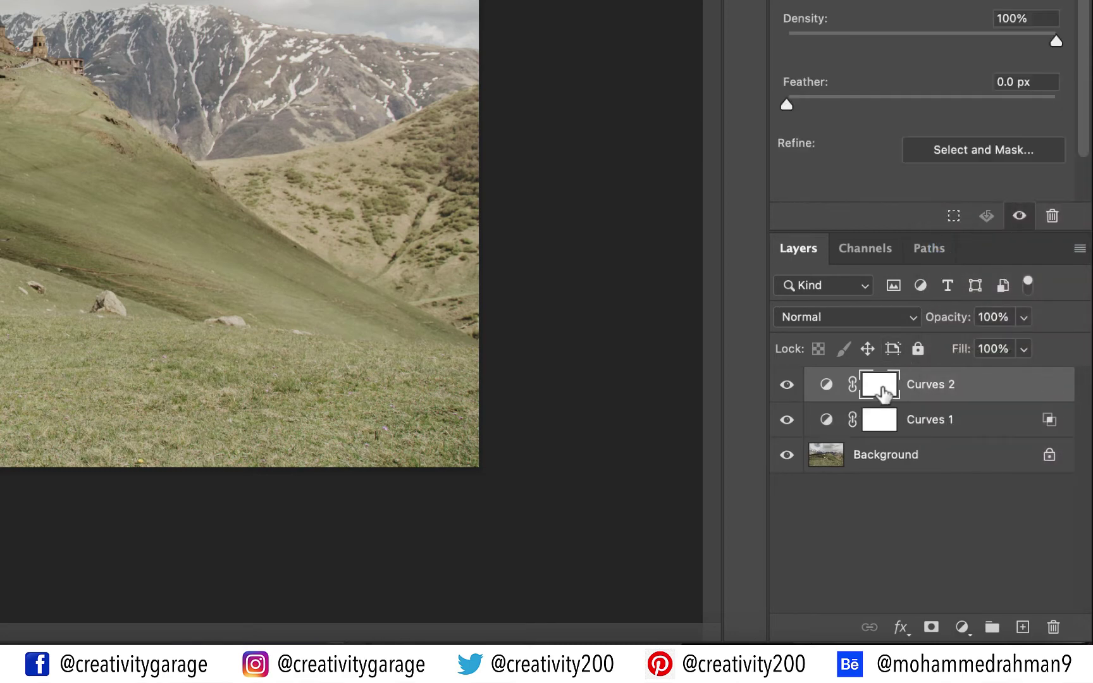
{"action": "left_click", "coordinate": [913, 317]}
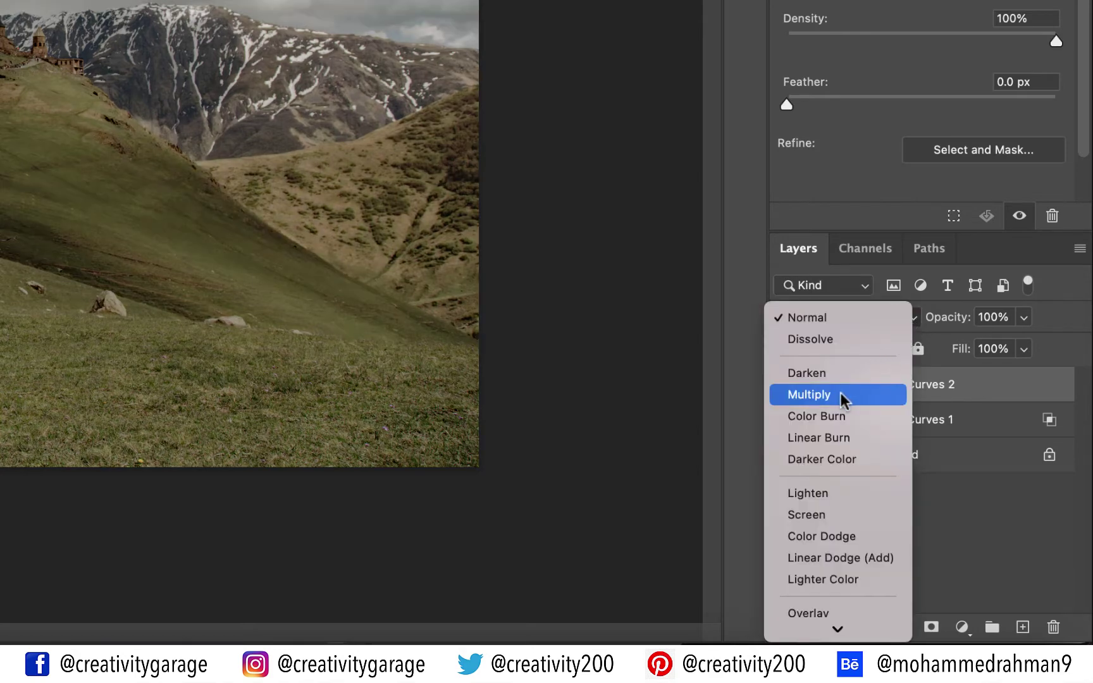
{"action": "left_click", "coordinate": [840, 393]}
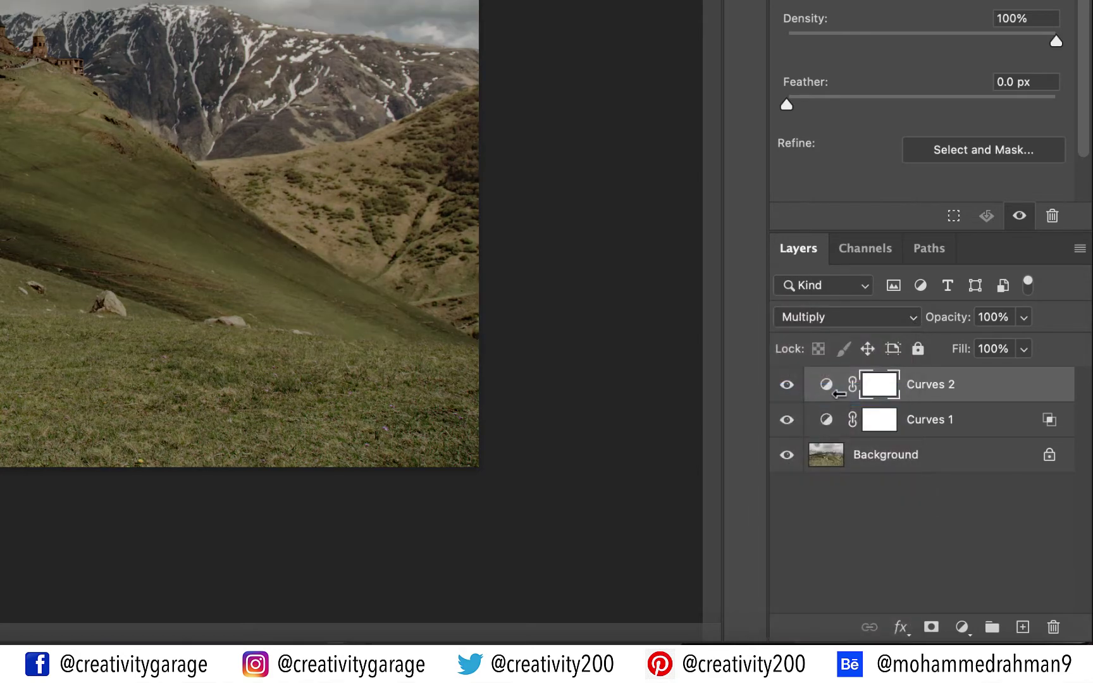
In Curves 2 Blend If, split the Underlying Layer black slider and drag it right
{"action": "left_click", "coordinate": [903, 629]}
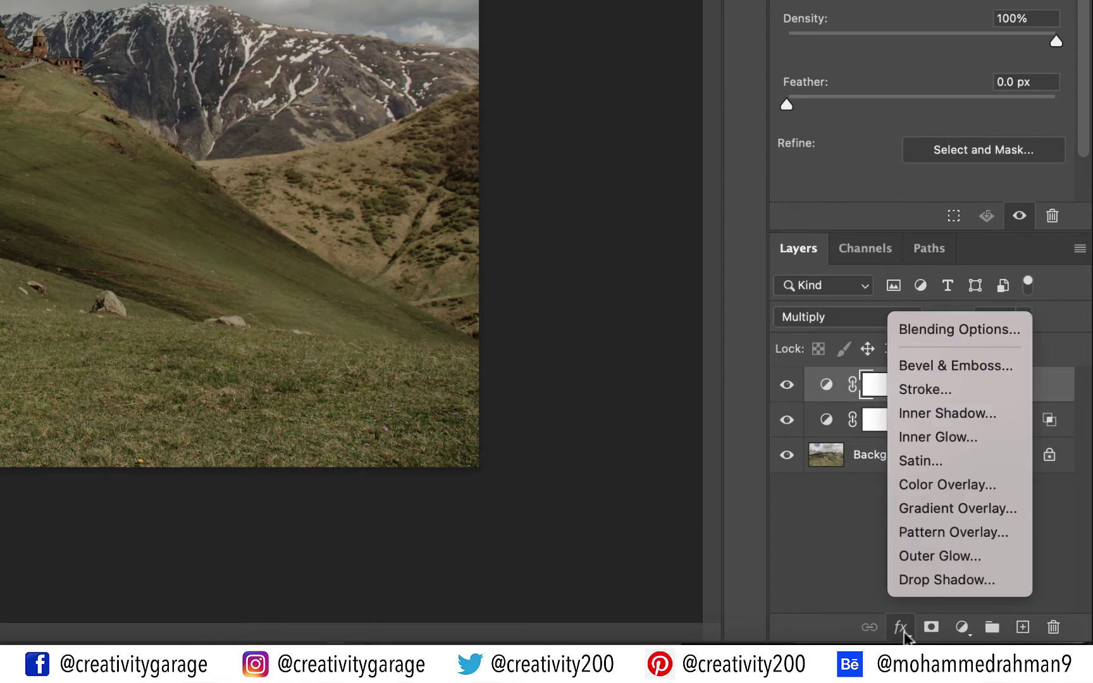
{"action": "left_click", "coordinate": [942, 327]}
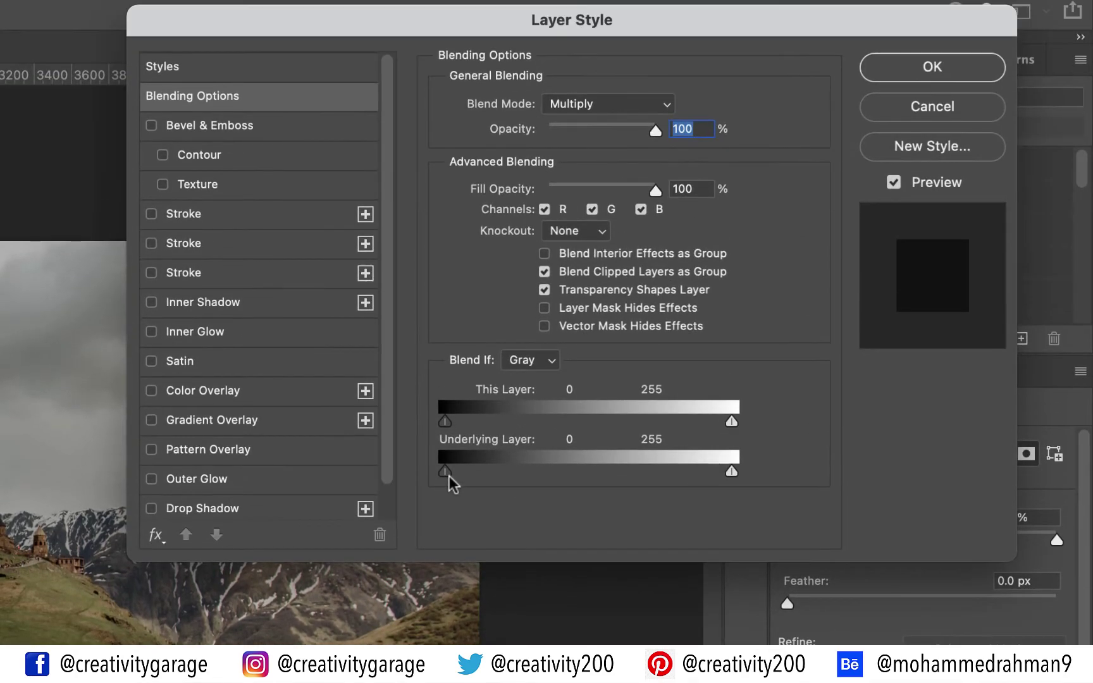
{"action": "key", "text": "alt"}
{"action": "left_click_drag", "start_coordinate": [449, 476], "coordinate": [744, 484]}
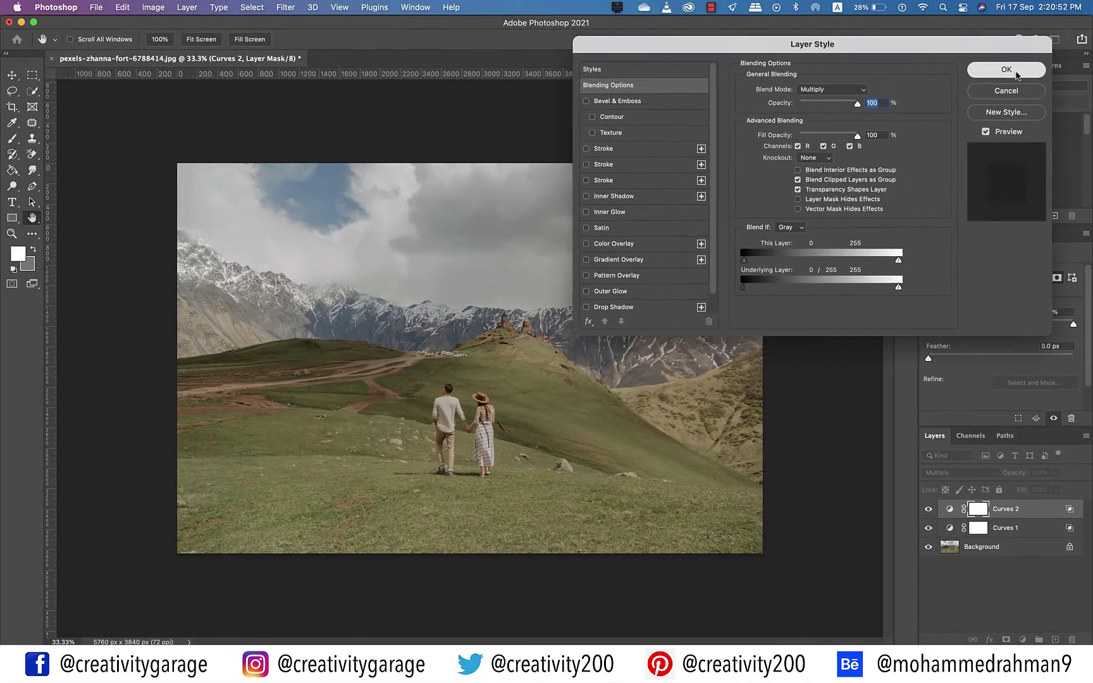
{"action": "left_click", "coordinate": [952, 76]}
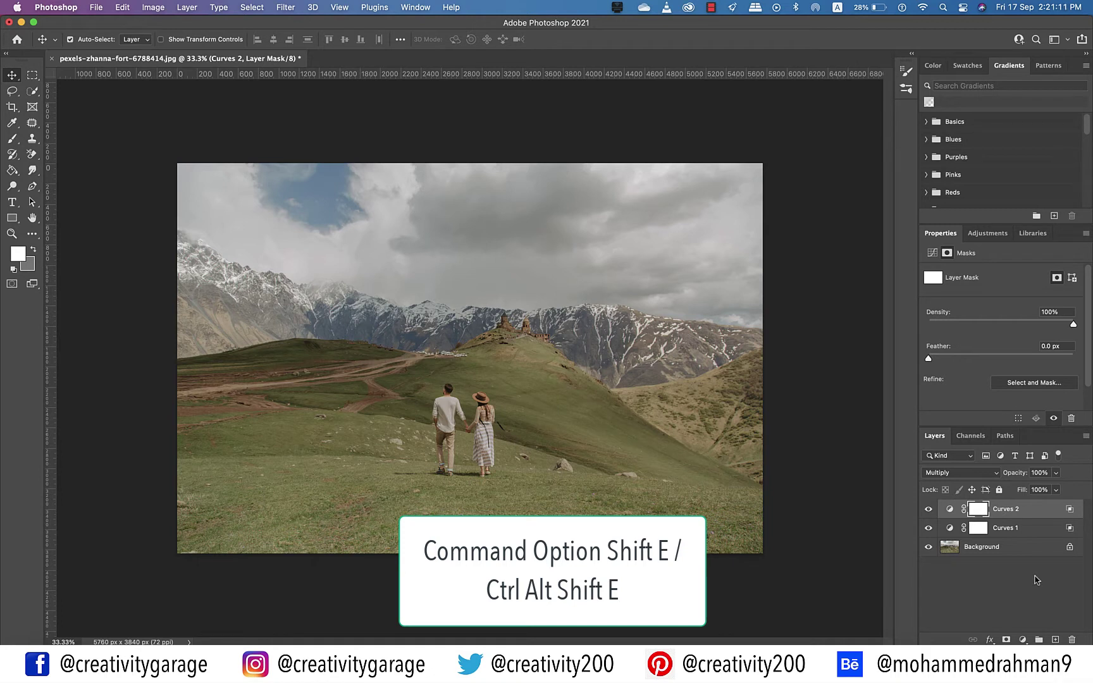
Stamp all visible layers into a new Layer 1 with Ctrl+Alt+Shift+E
{"action": "key", "text": "super+alt+shift+e"}
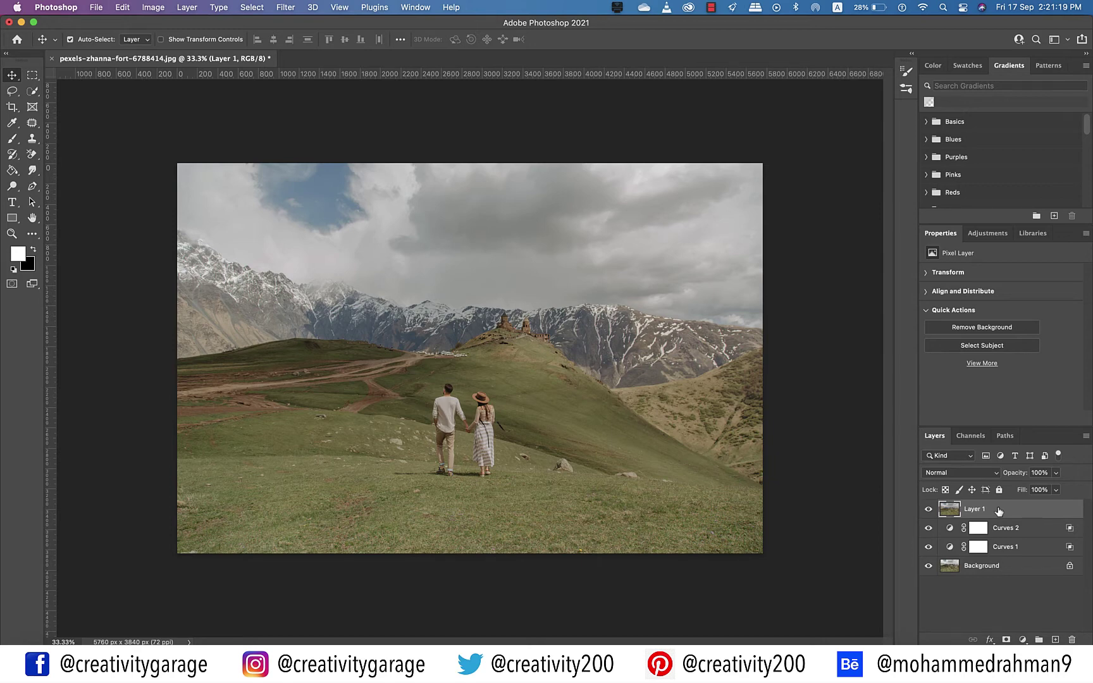
{"action": "right_click", "coordinate": [999, 512]}
Convert Layer 1 to a smart object and open its Layer 1.psb contents
{"action": "left_click", "coordinate": [915, 236]}
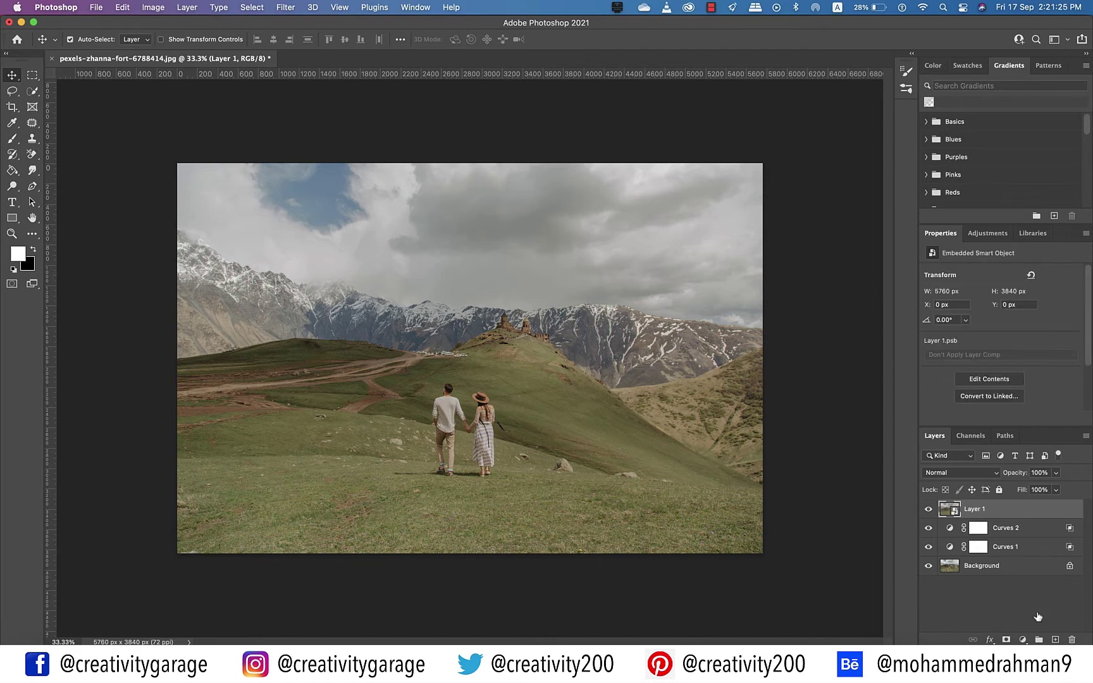
{"action": "double_click", "coordinate": [956, 514]}
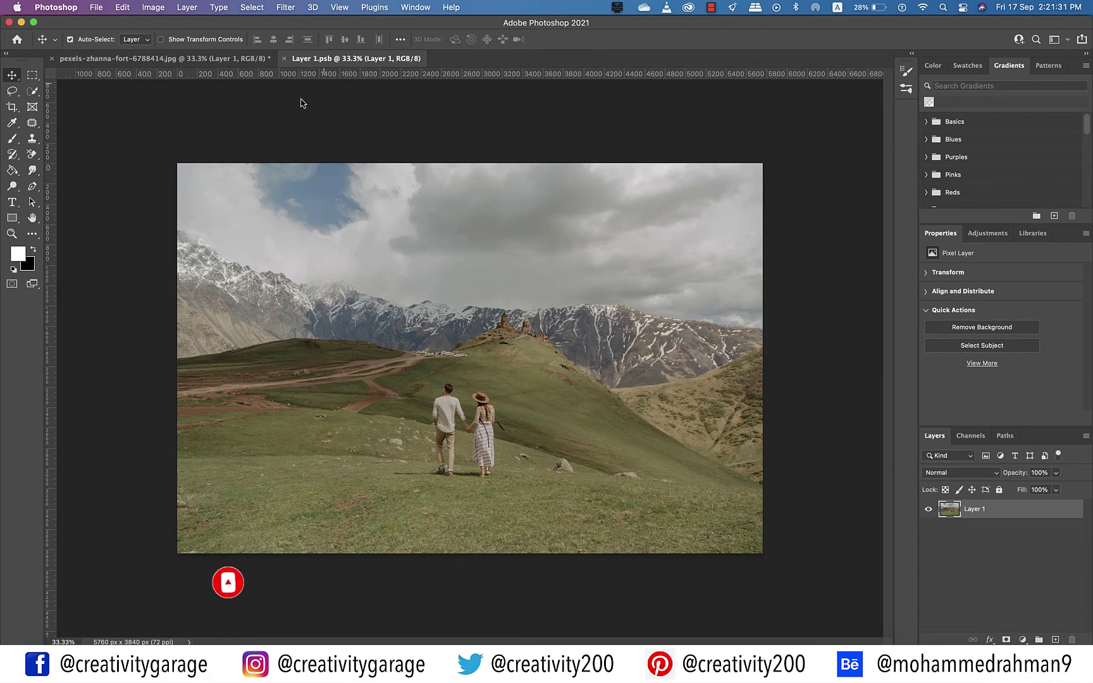
{"action": "left_click", "coordinate": [154, 7]}
Start HDR Toning on Layer 1.psb, accepting the flattening prompt
{"action": "key", "text": "Down"}
{"action": "key", "text": "Down"}
{"action": "key", "text": "Right"}
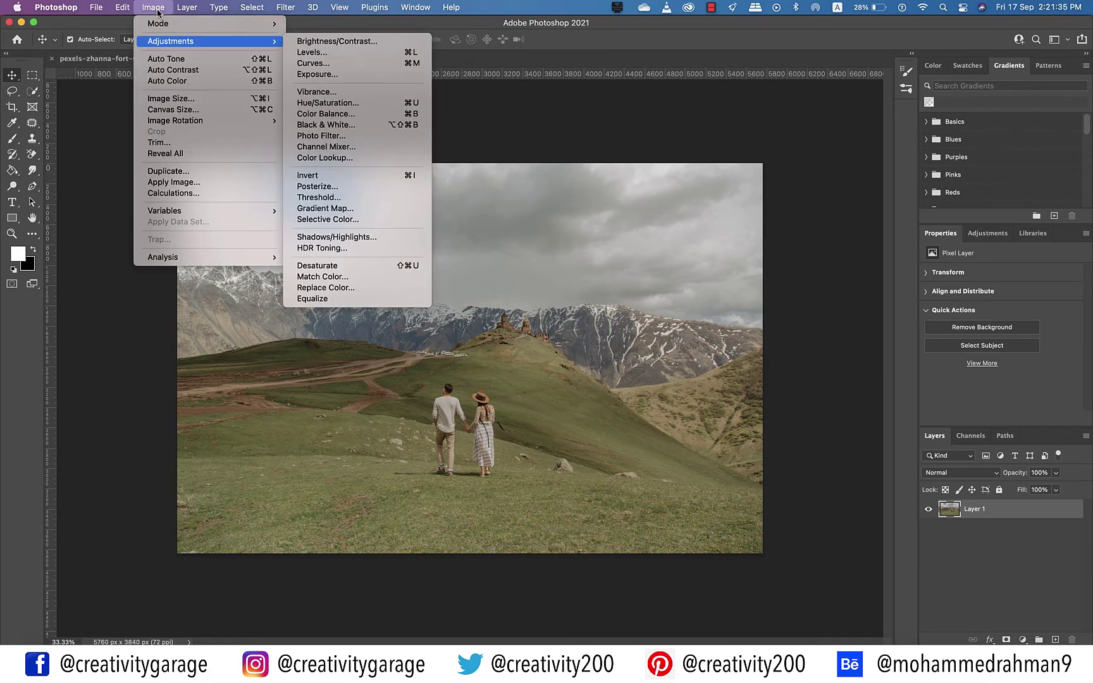
{"action": "left_click", "coordinate": [334, 248]}
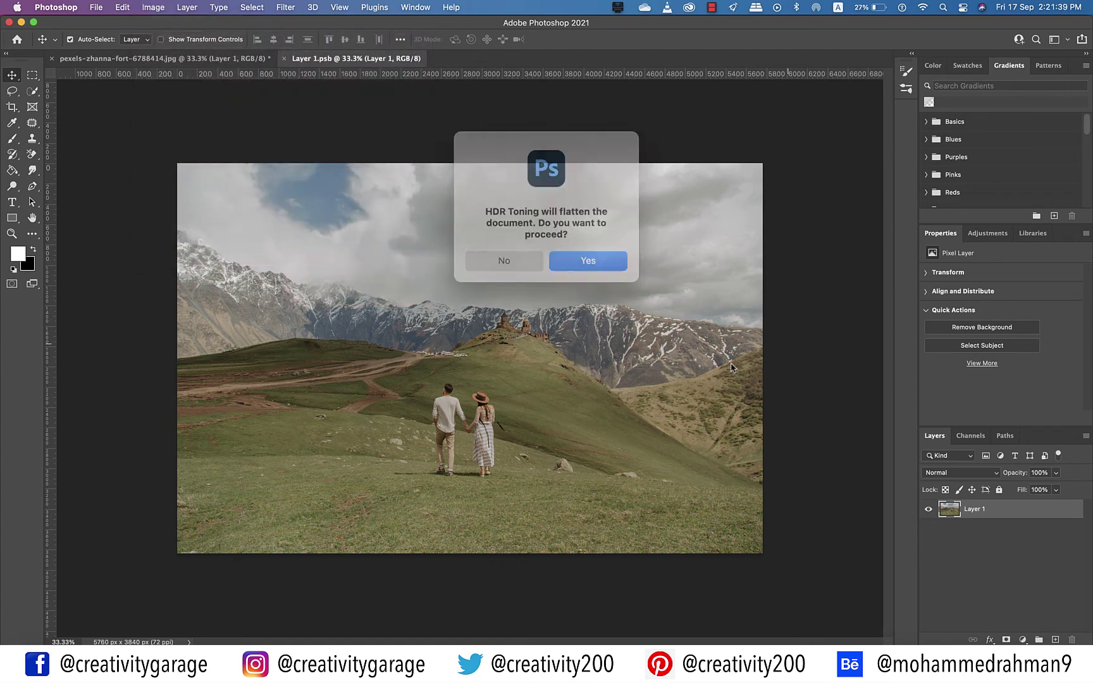
{"action": "left_click", "coordinate": [585, 254]}
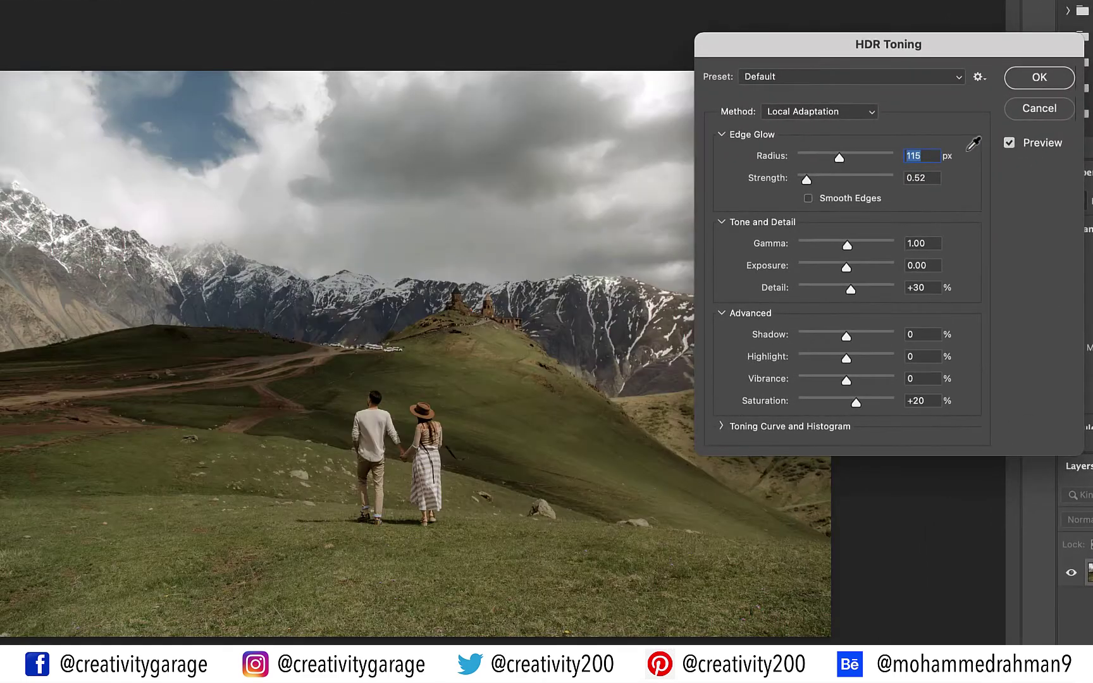
Compare the Flat and Photorealistic contrast presets, then settle on Photorealistic
{"action": "left_click", "coordinate": [894, 70]}
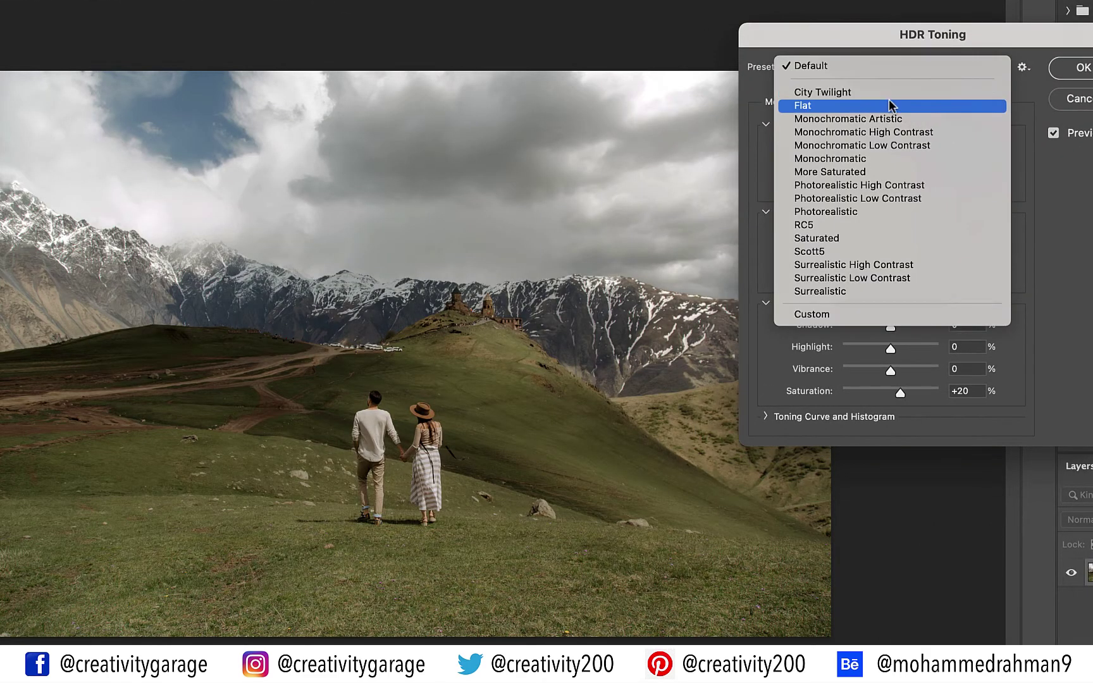
{"action": "left_click", "coordinate": [876, 91]}
{"action": "left_click", "coordinate": [907, 66]}
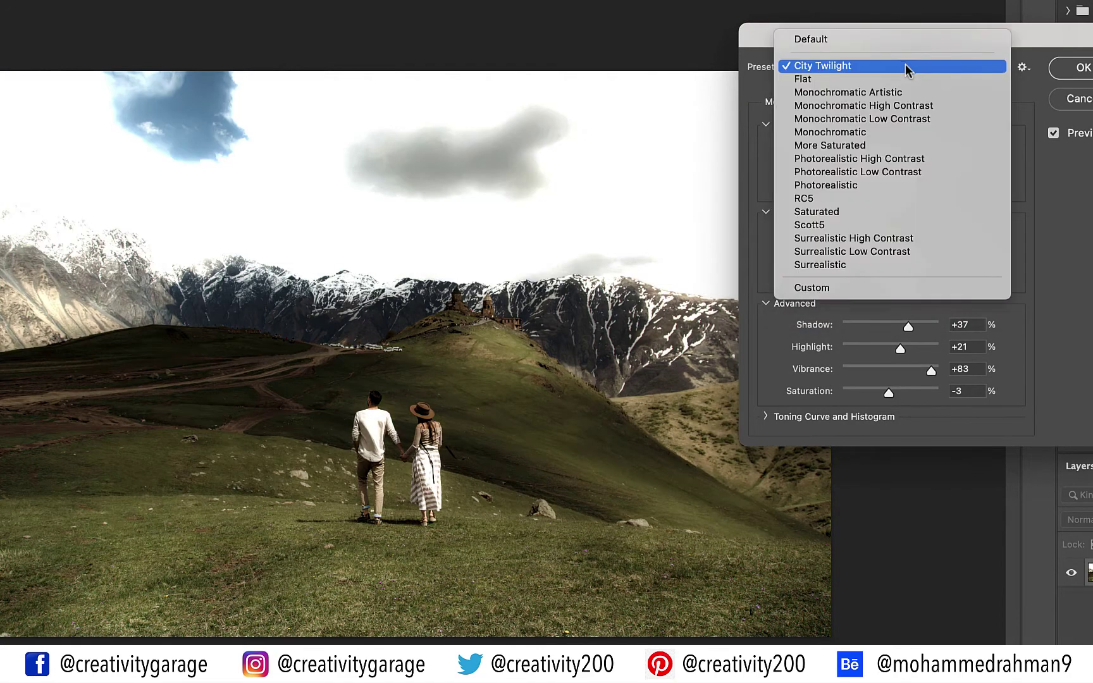
{"action": "left_click", "coordinate": [877, 85]}
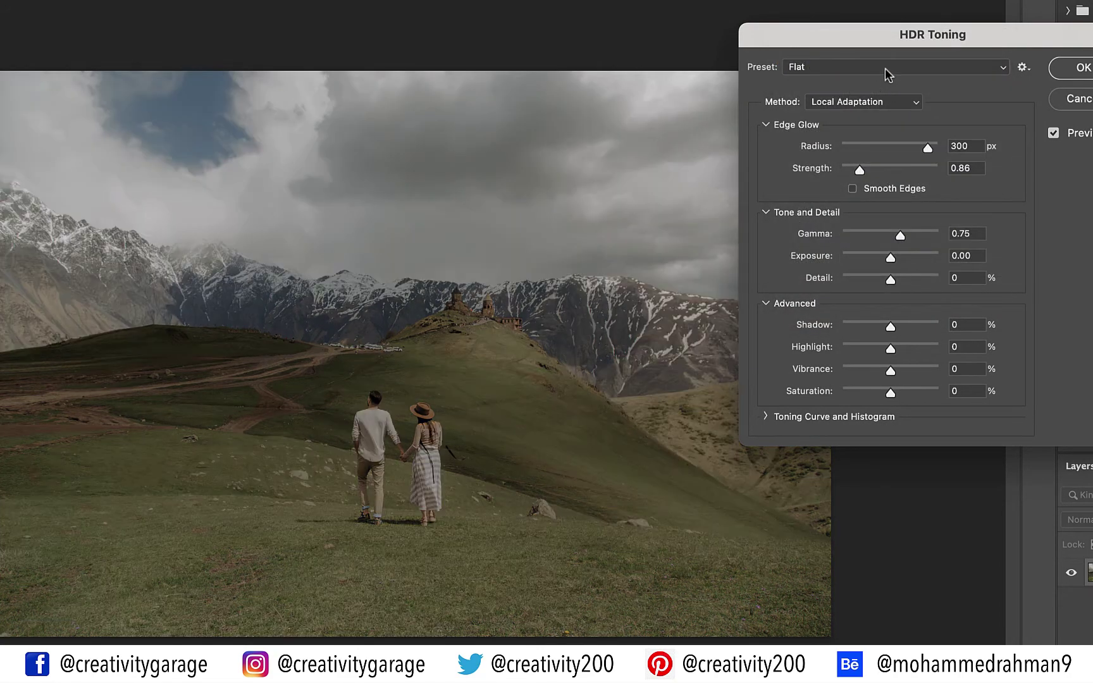
{"action": "left_click", "coordinate": [886, 68]}
{"action": "left_click", "coordinate": [879, 146]}
{"action": "left_click", "coordinate": [877, 65]}
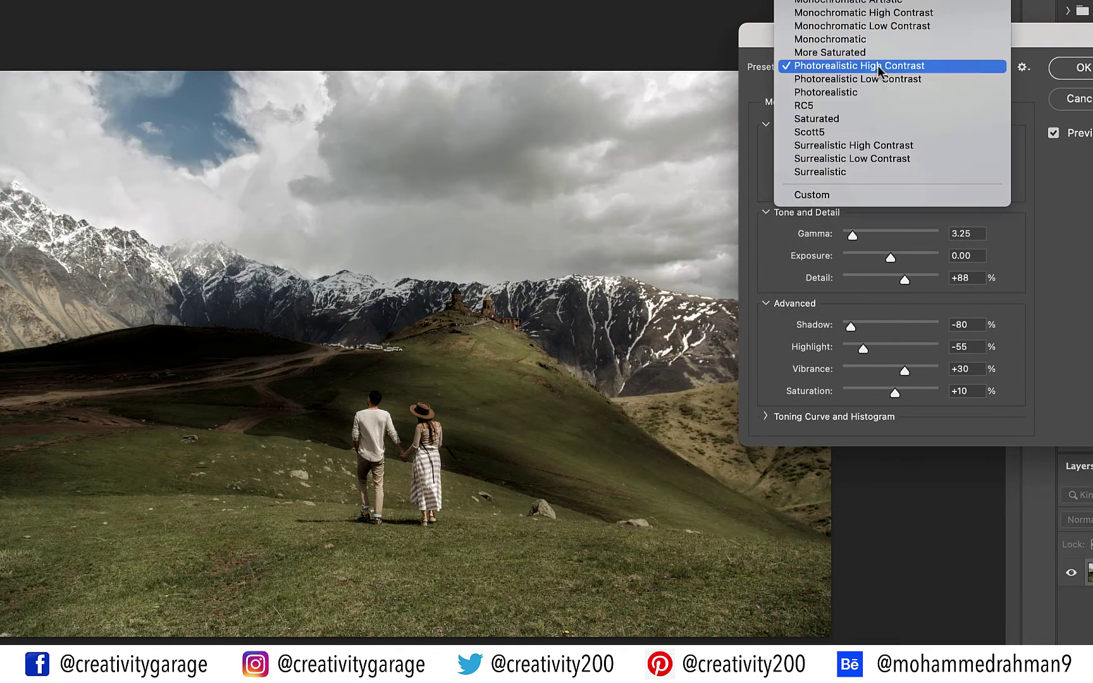
{"action": "left_click", "coordinate": [872, 79]}
{"action": "left_click", "coordinate": [880, 67]}
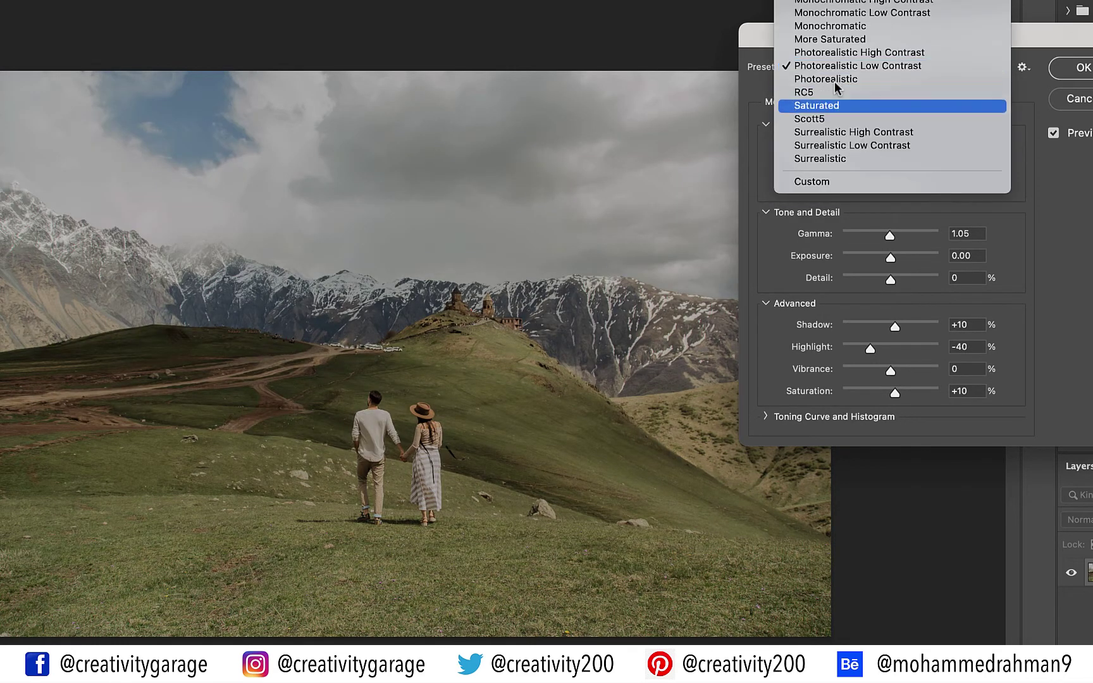
{"action": "left_click", "coordinate": [834, 81]}
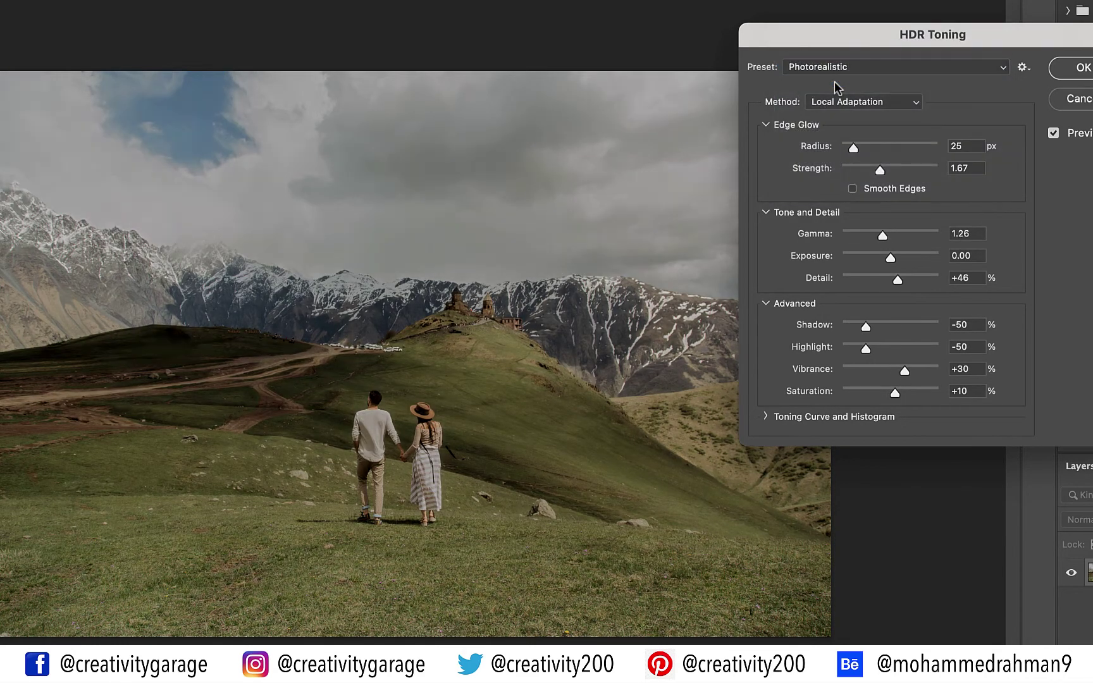
Set radius 199 px, gamma 0.69, exposure +0.95, shadow -33, highlight +32, saturation +24
{"action": "left_click", "coordinate": [897, 150]}
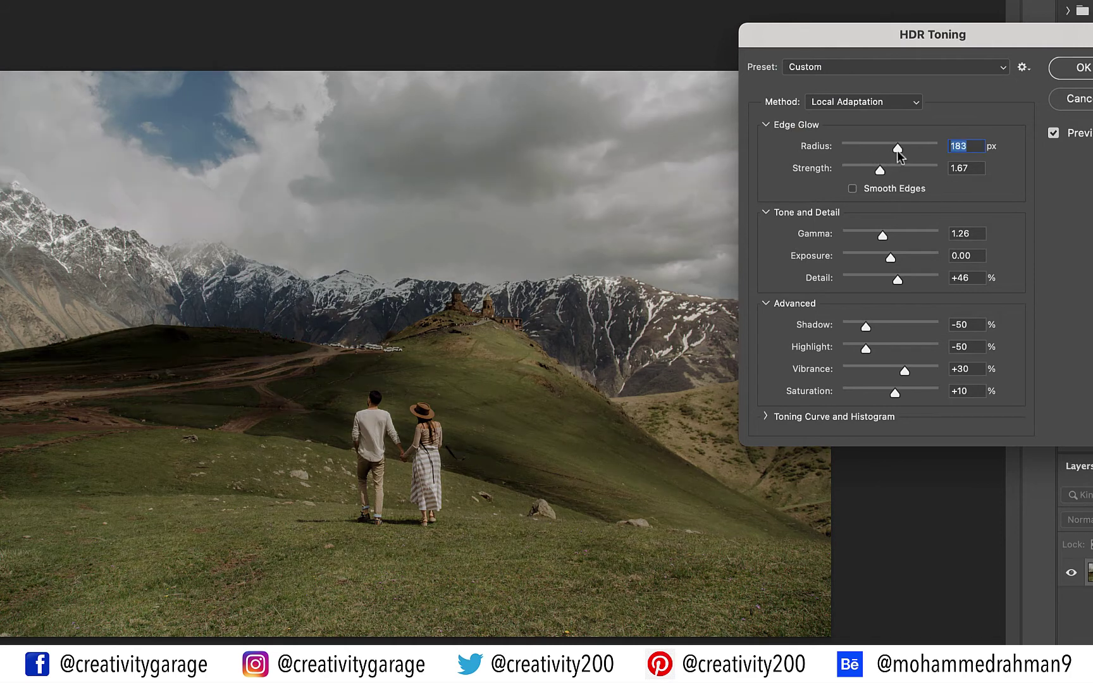
{"action": "left_click_drag", "start_coordinate": [899, 151], "coordinate": [903, 150]}
{"action": "left_click_drag", "start_coordinate": [884, 237], "coordinate": [903, 238]}
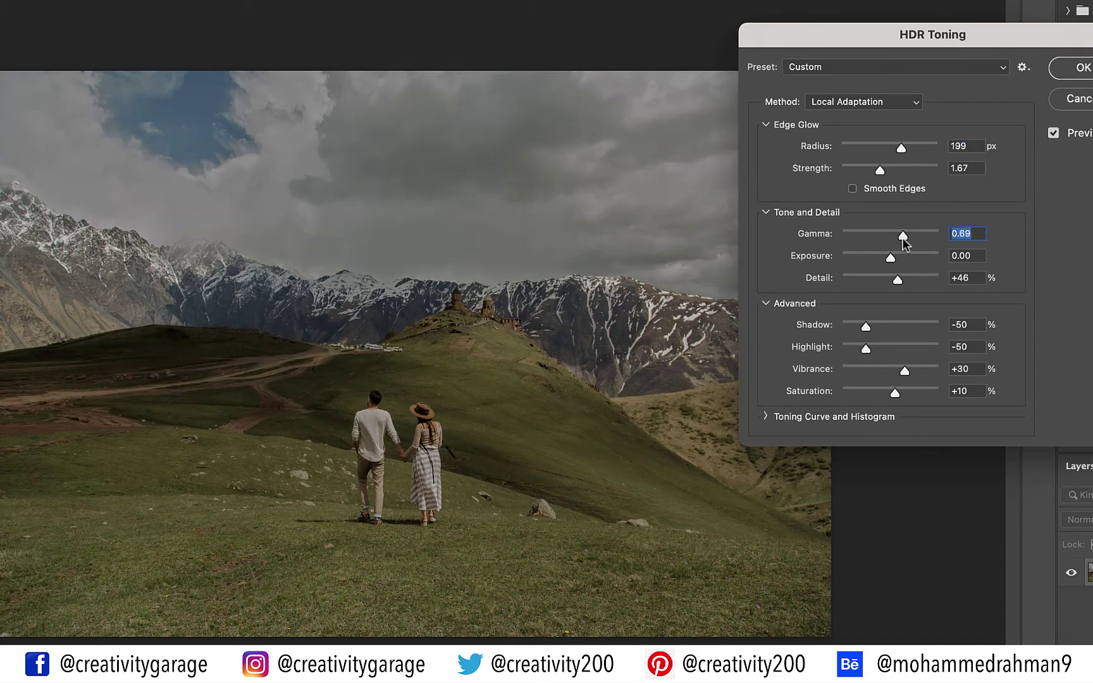
{"action": "left_click_drag", "start_coordinate": [888, 257], "coordinate": [898, 260]}
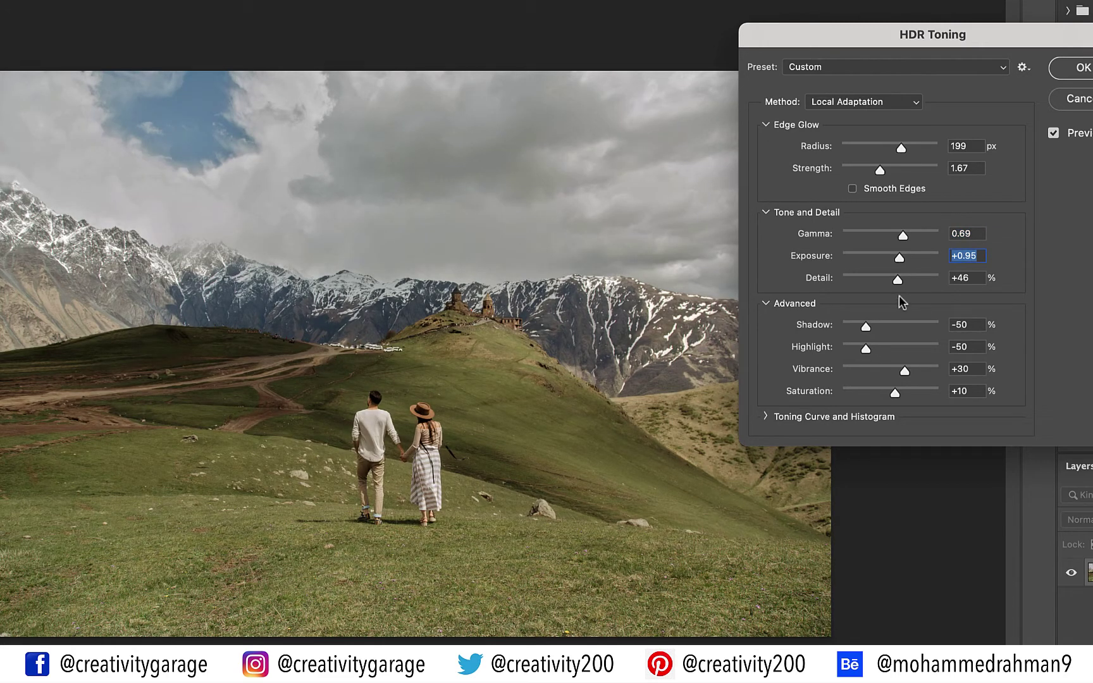
{"action": "left_click_drag", "start_coordinate": [876, 341], "coordinate": [905, 349]}
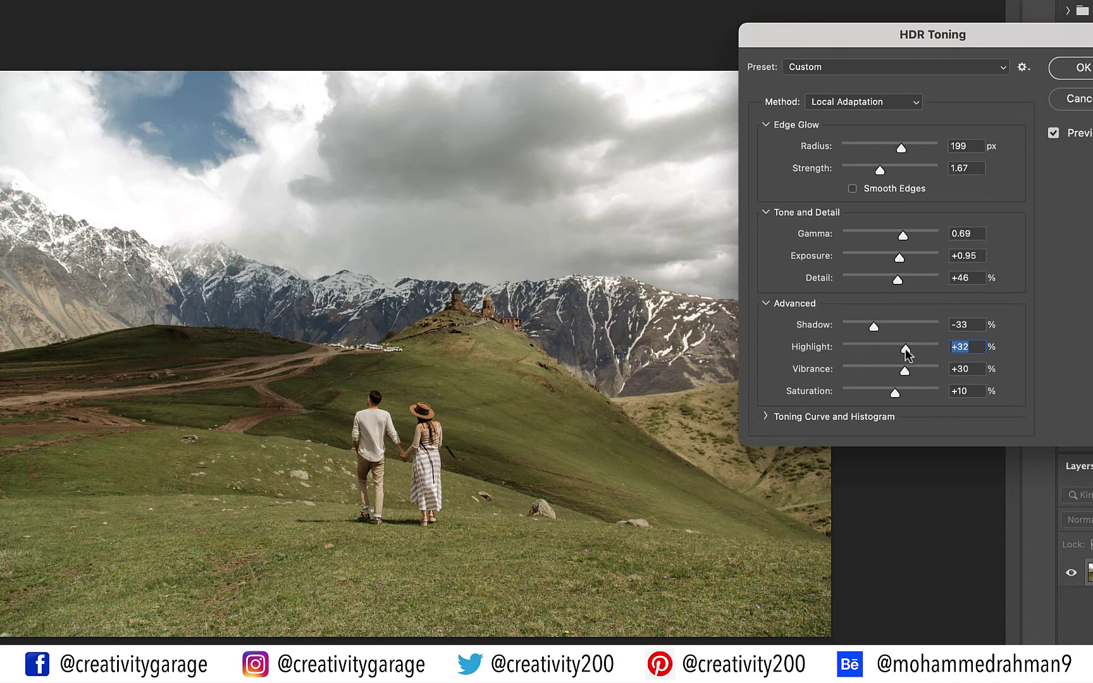
{"action": "left_click_drag", "start_coordinate": [896, 392], "coordinate": [902, 396]}
Apply the HDR toning, then close Layer 1.psb and save its changes
{"action": "key", "text": "Return"}
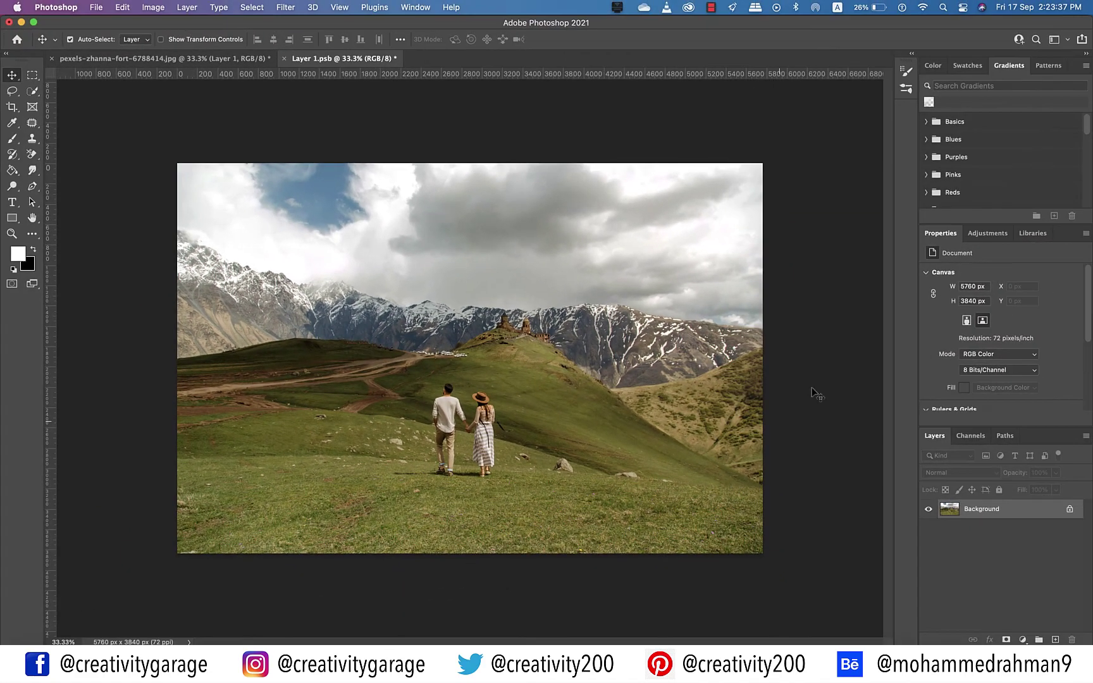
{"action": "left_click", "coordinate": [283, 59]}
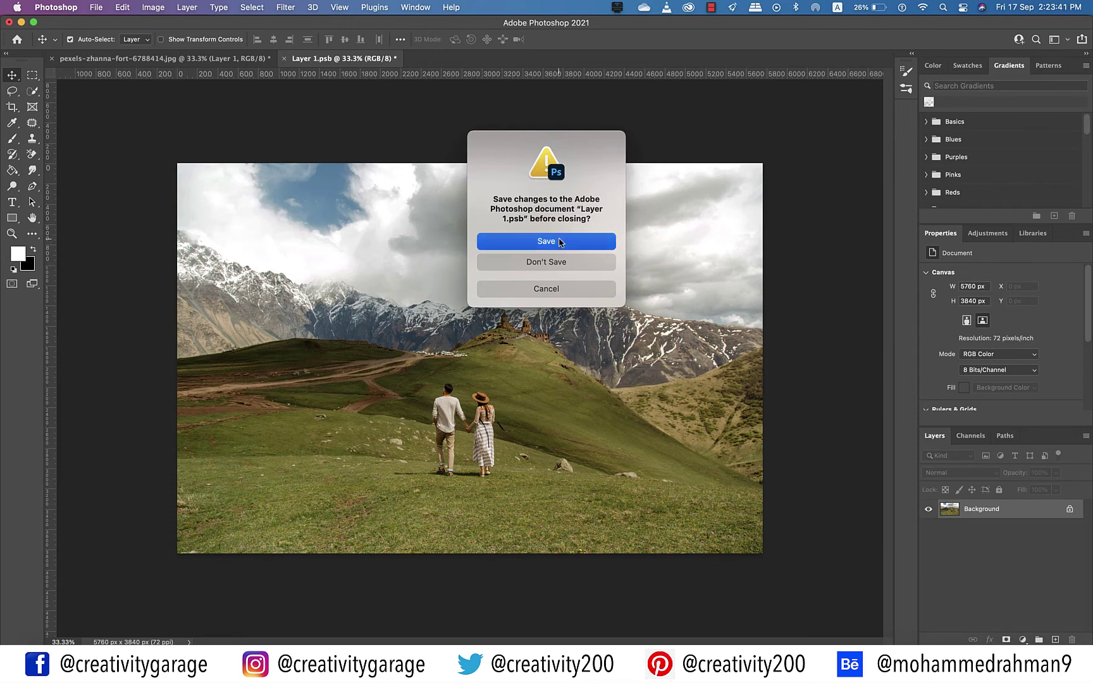
{"action": "left_click", "coordinate": [560, 242]}
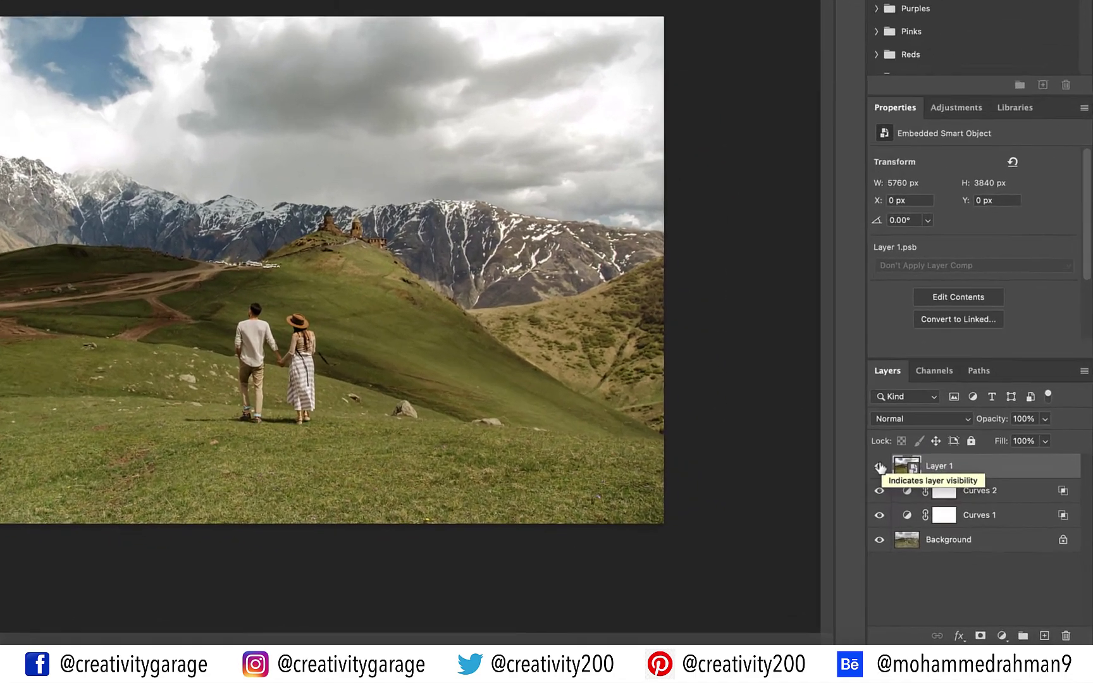
{"action": "left_click", "coordinate": [929, 509]}
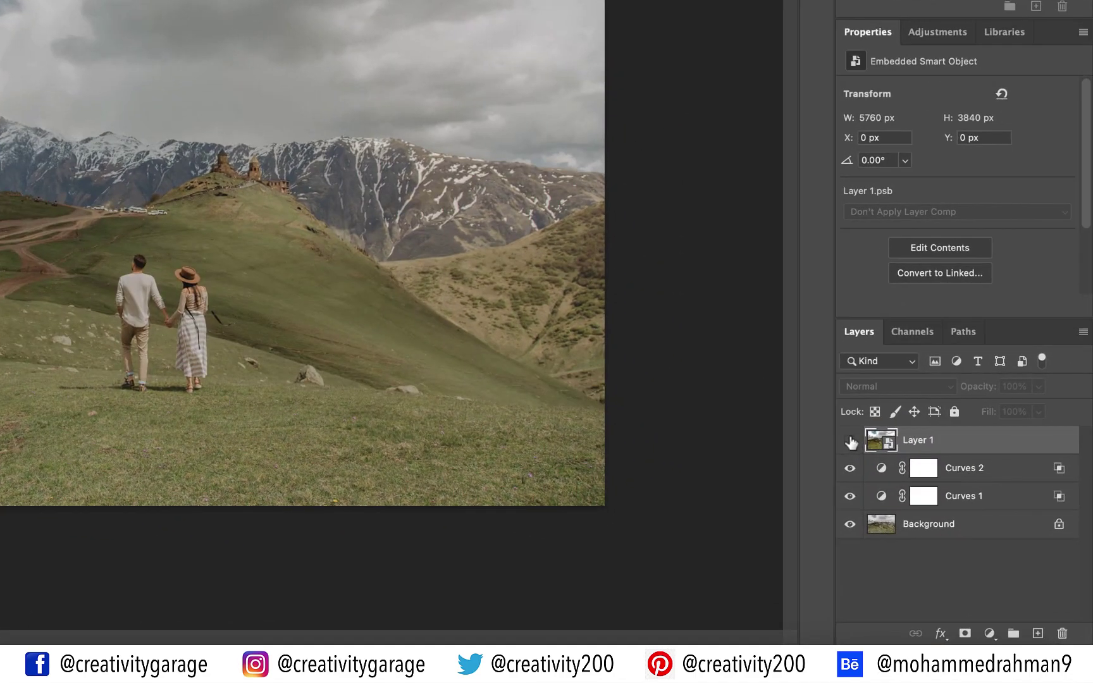
{"action": "left_click", "coordinate": [851, 441]}
{"action": "left_click", "coordinate": [851, 443]}
{"action": "left_click", "coordinate": [851, 442]}
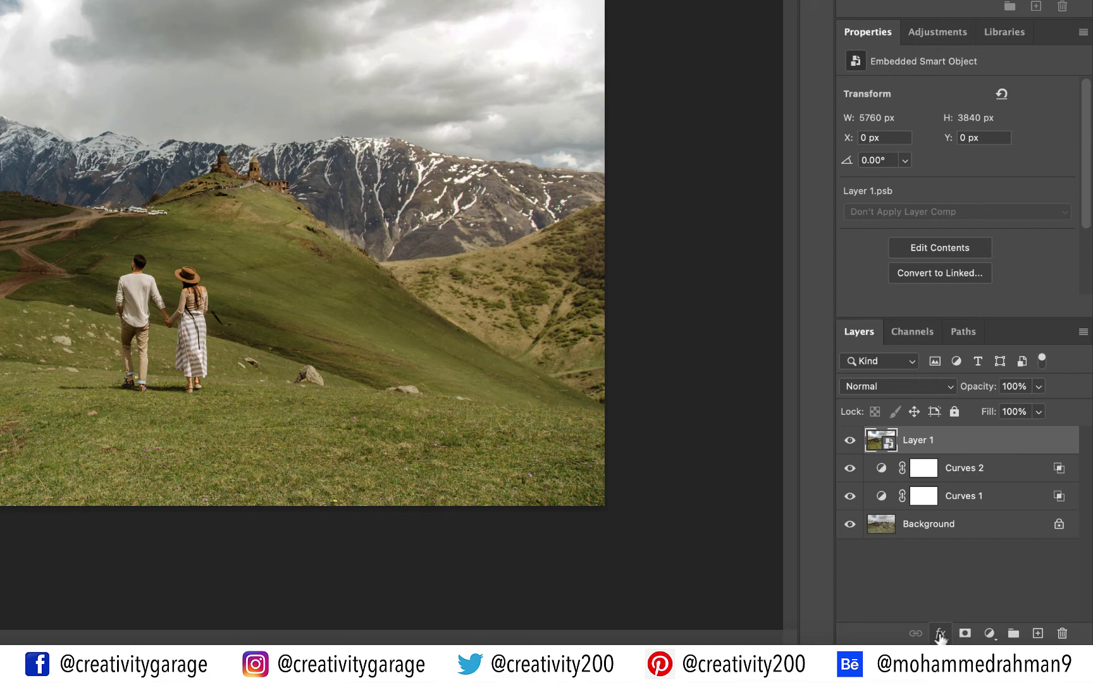
Add a Color Lookup layer and, after trying several LUTs, apply 3Strip.look
{"action": "left_click", "coordinate": [990, 634]}
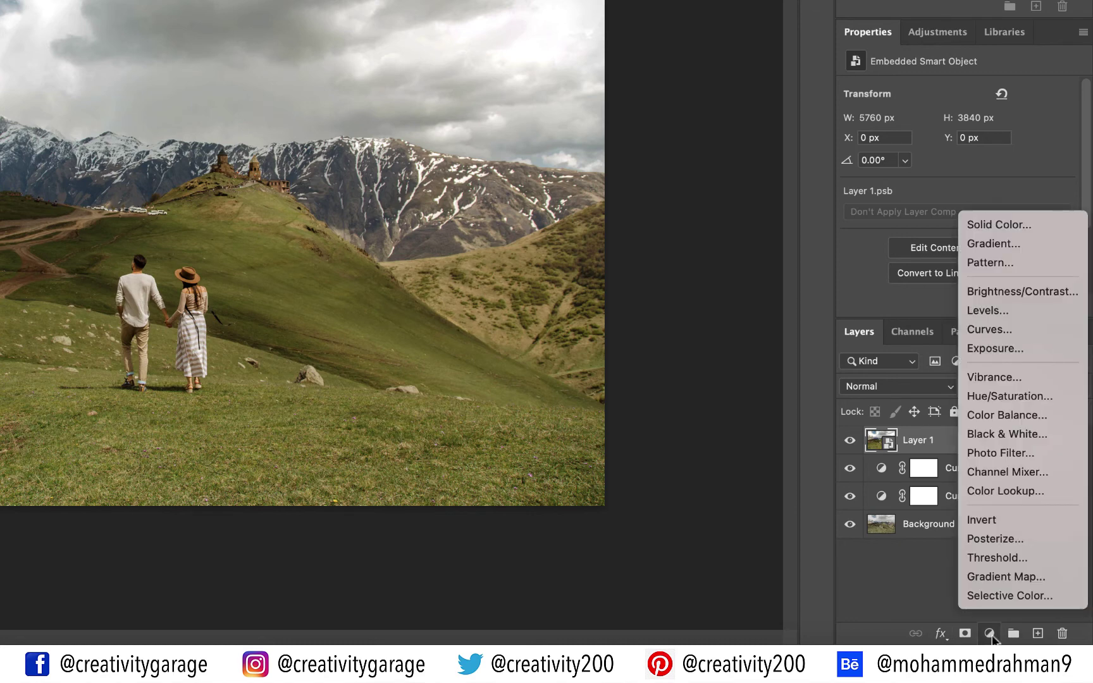
{"action": "left_click", "coordinate": [995, 492]}
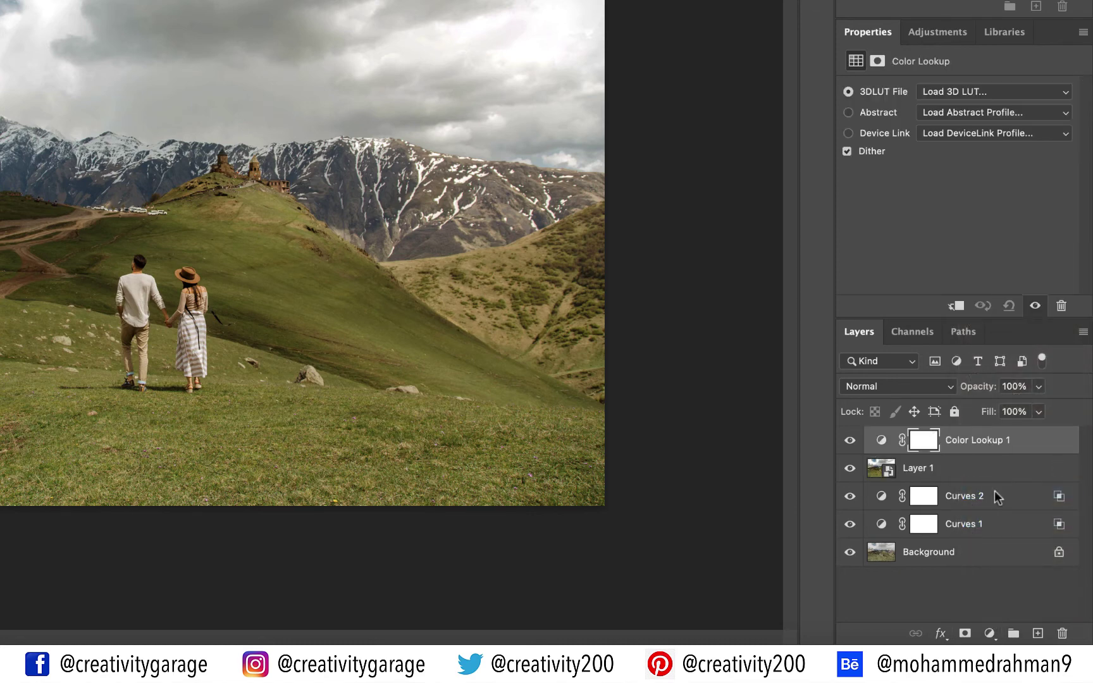
{"action": "left_click", "coordinate": [993, 92]}
{"action": "left_click", "coordinate": [928, 482]}
{"action": "left_click", "coordinate": [993, 92]}
{"action": "left_click", "coordinate": [879, 516]}
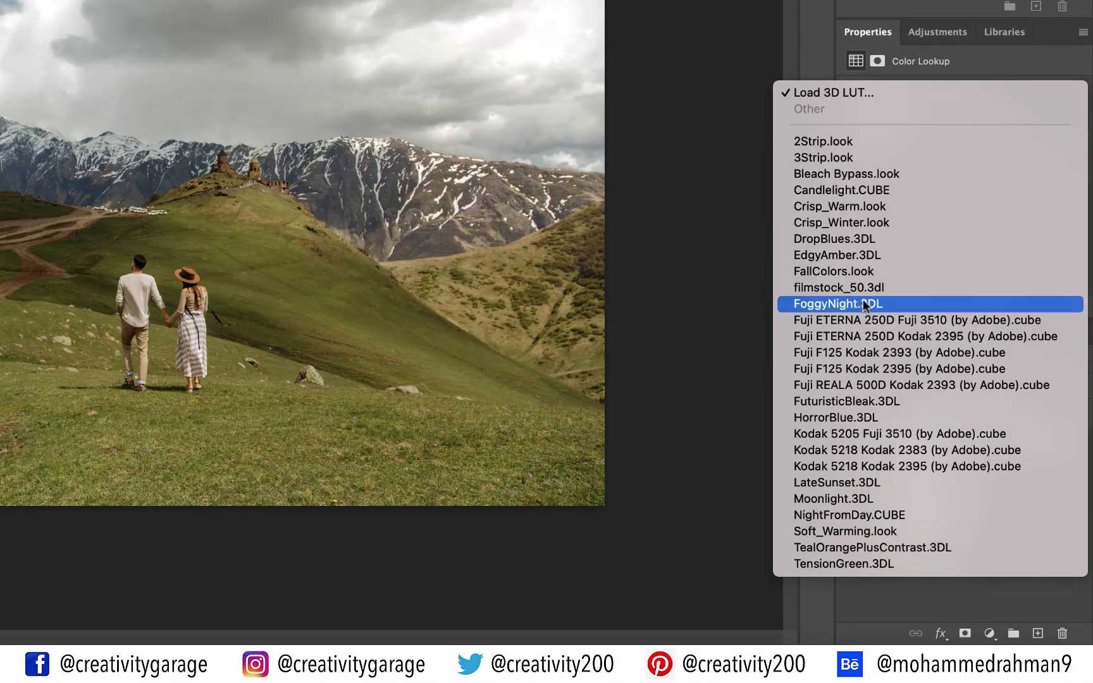
{"action": "left_click", "coordinate": [863, 302]}
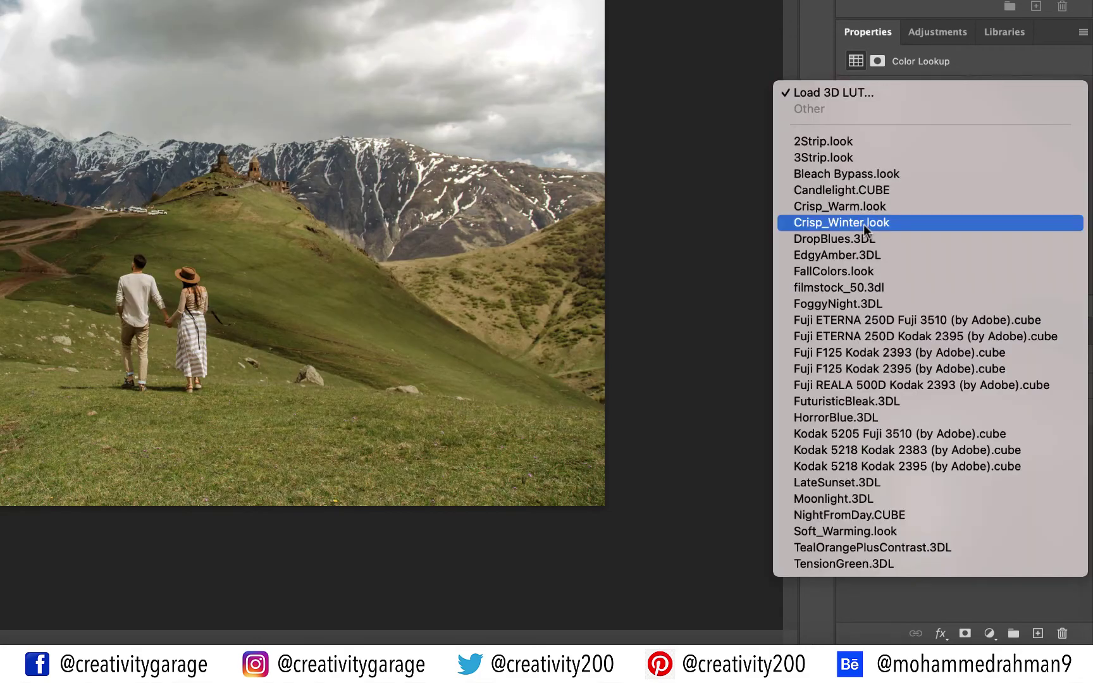
{"action": "left_click", "coordinate": [864, 223]}
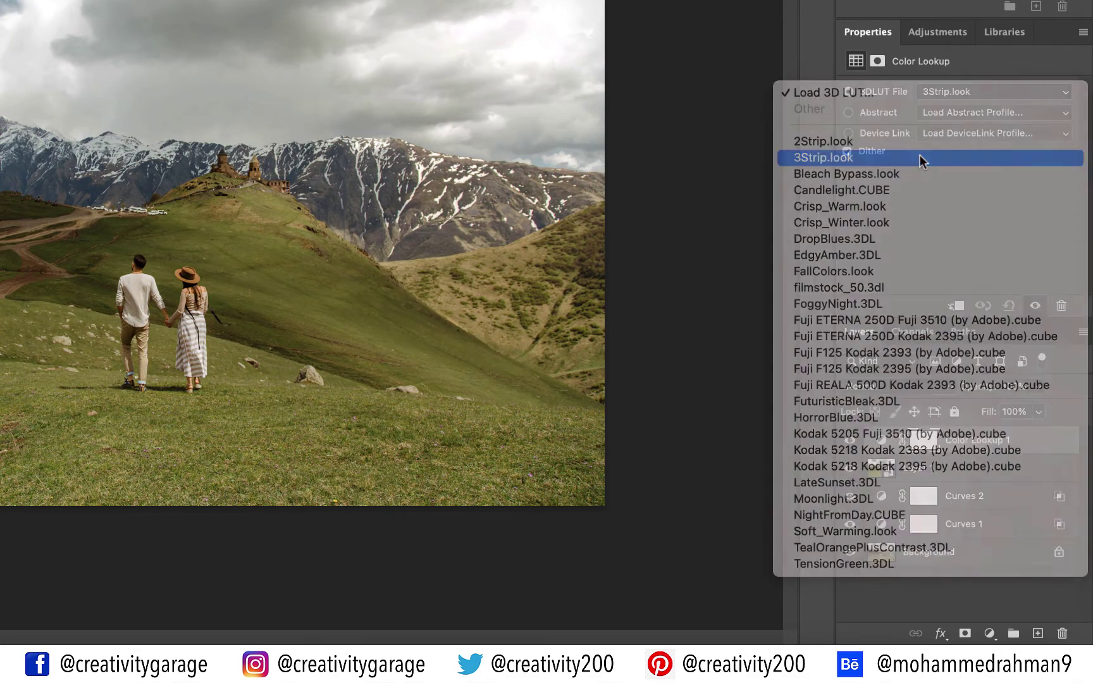
{"action": "left_click", "coordinate": [920, 154]}
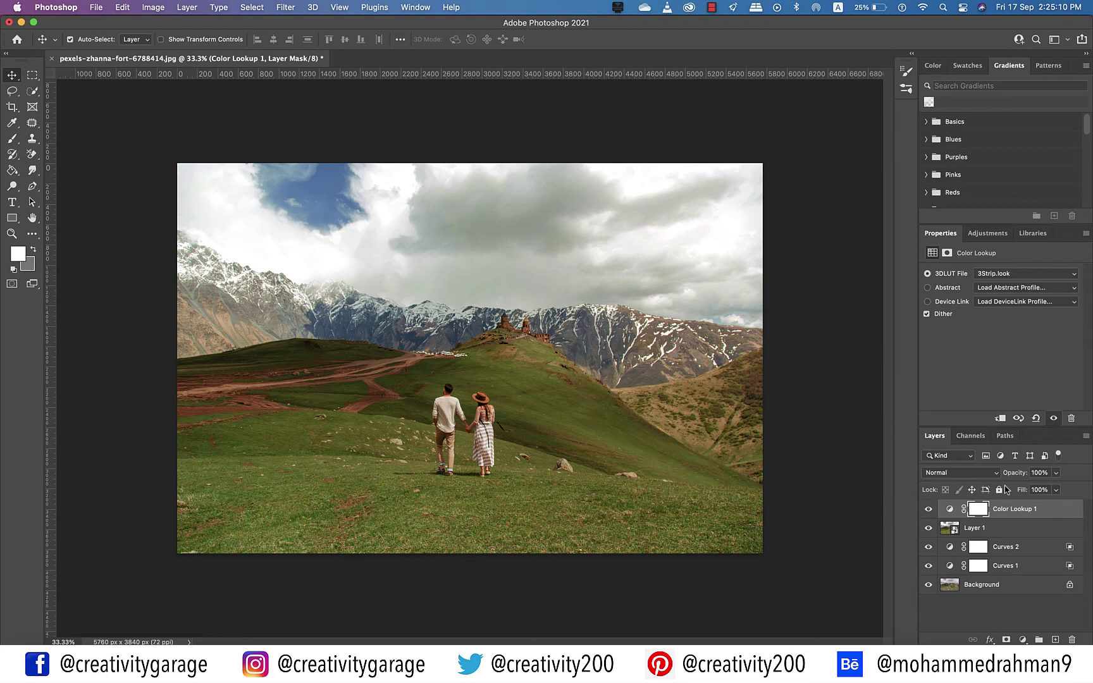
Select Color Lookup 1 down to Curves 1 and merge them into one layer
{"action": "left_click", "coordinate": [1000, 568], "text": "shift"}
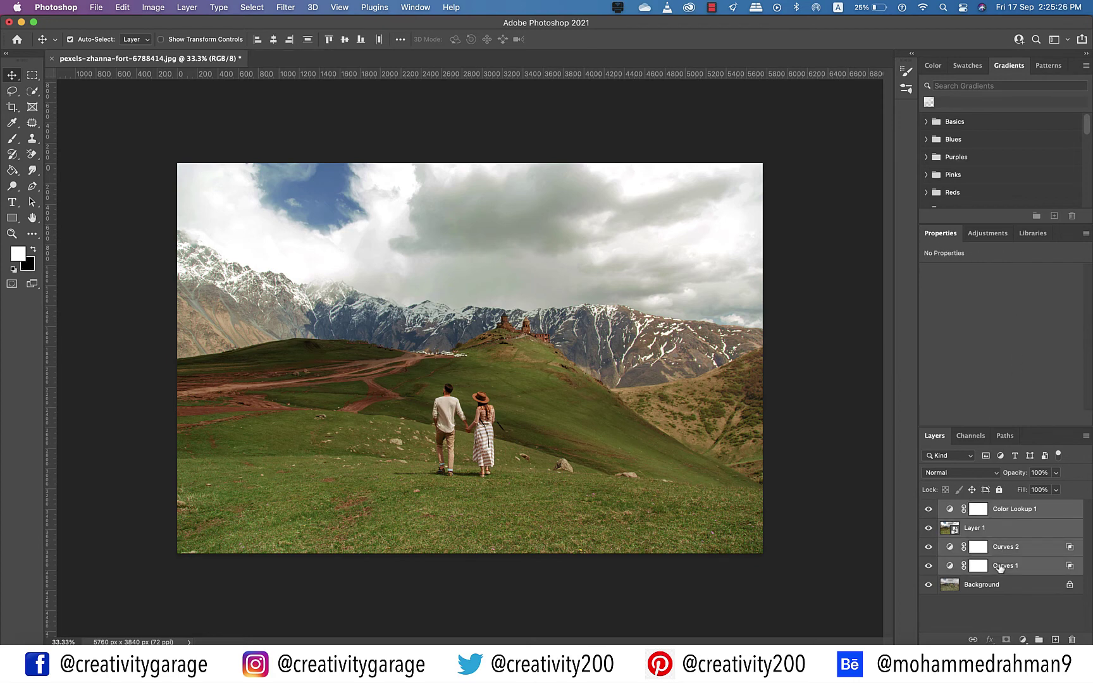
{"action": "right_click", "coordinate": [1000, 568]}
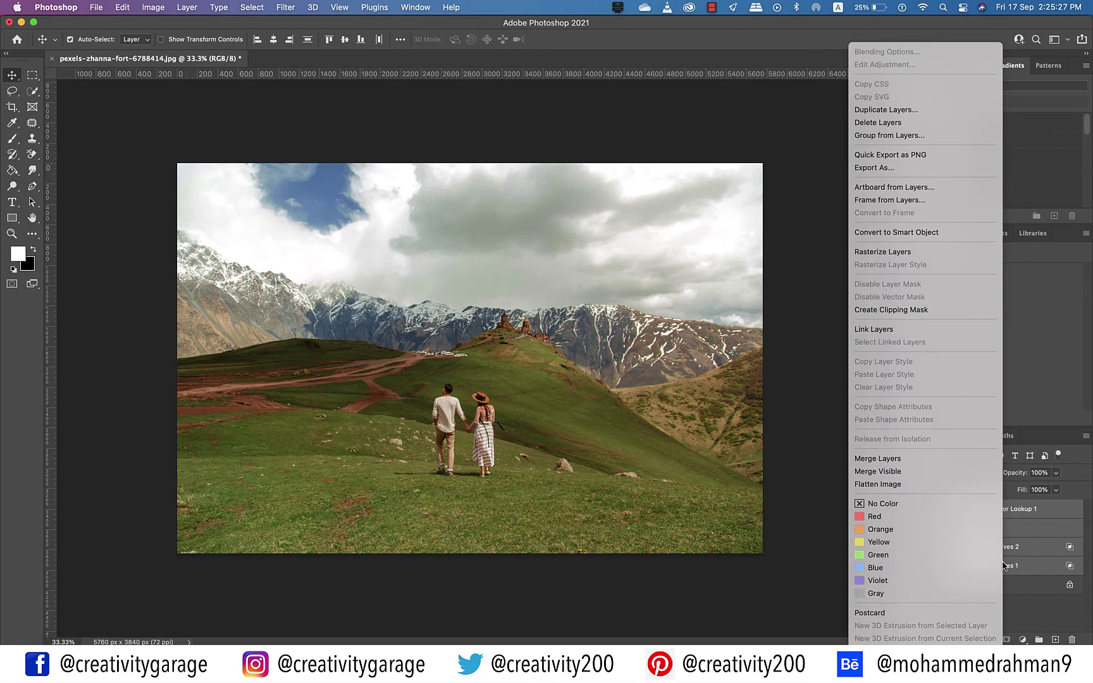
{"action": "left_click", "coordinate": [877, 459]}
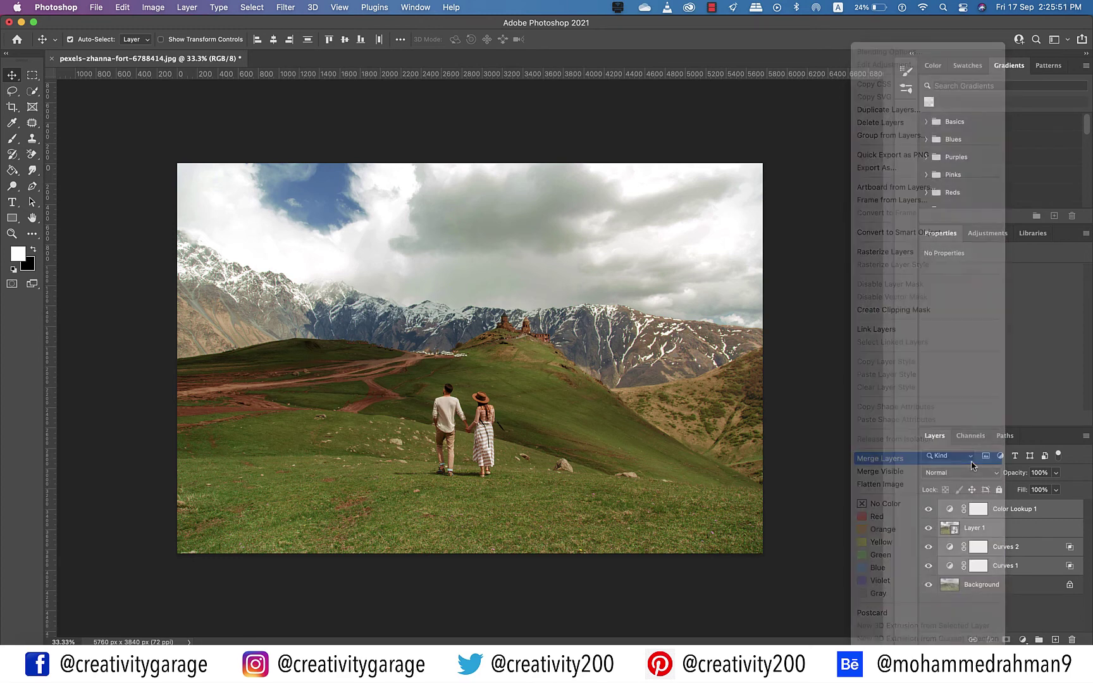
{"action": "left_click", "coordinate": [1012, 598]}
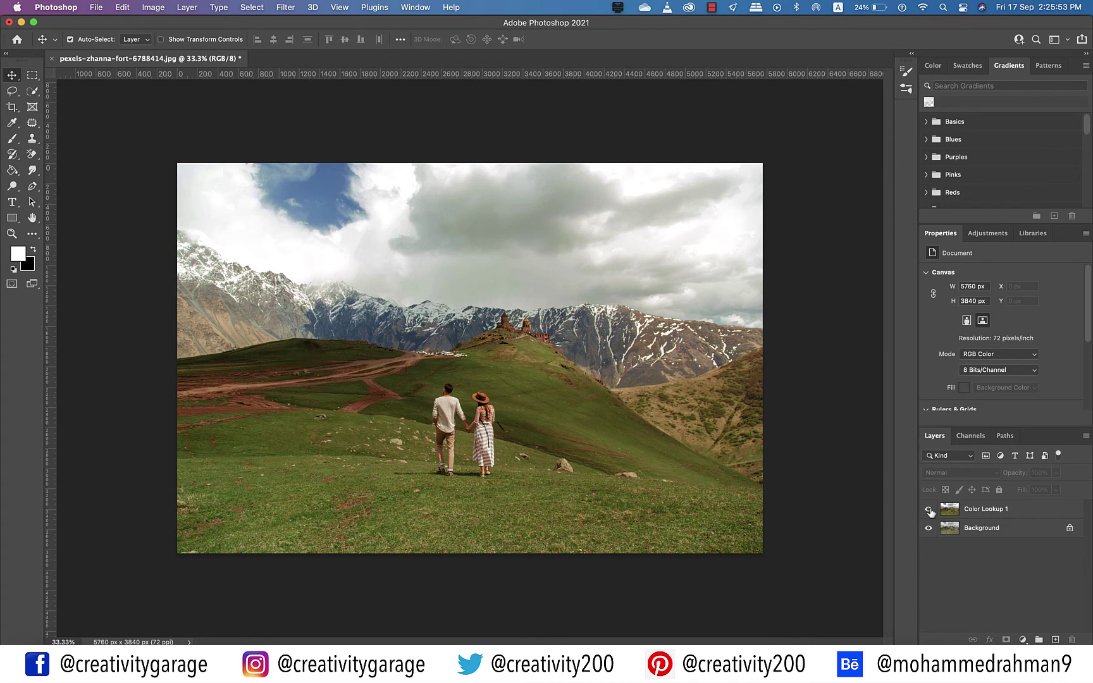
{"action": "left_click", "coordinate": [929, 510]}
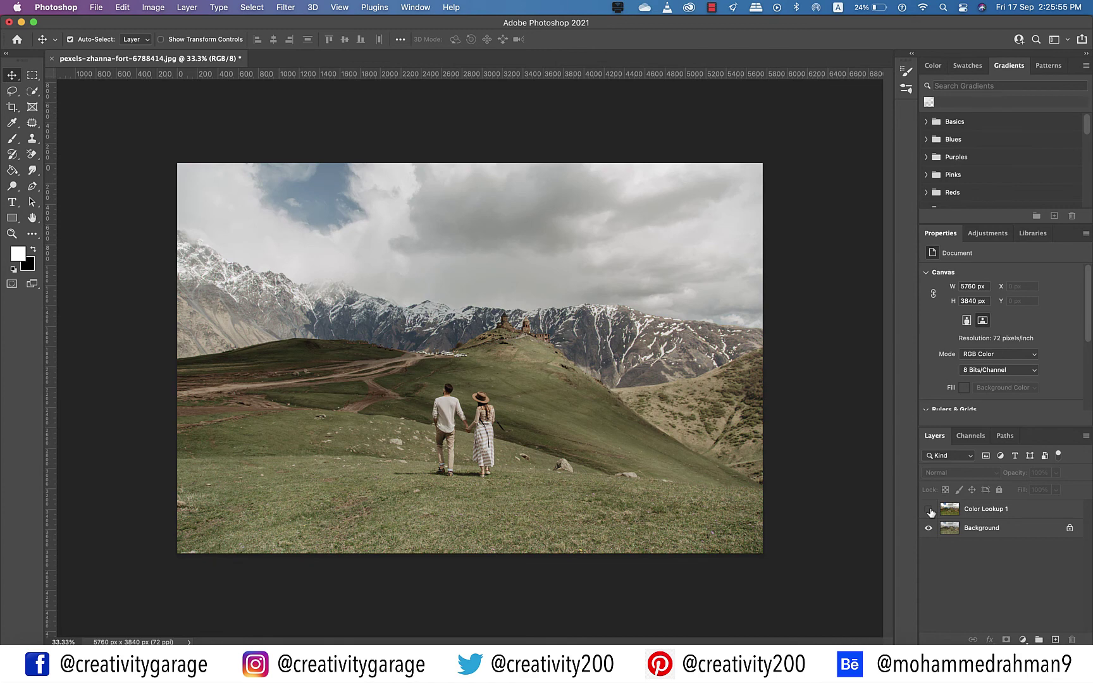
{"action": "left_click", "coordinate": [929, 510]}
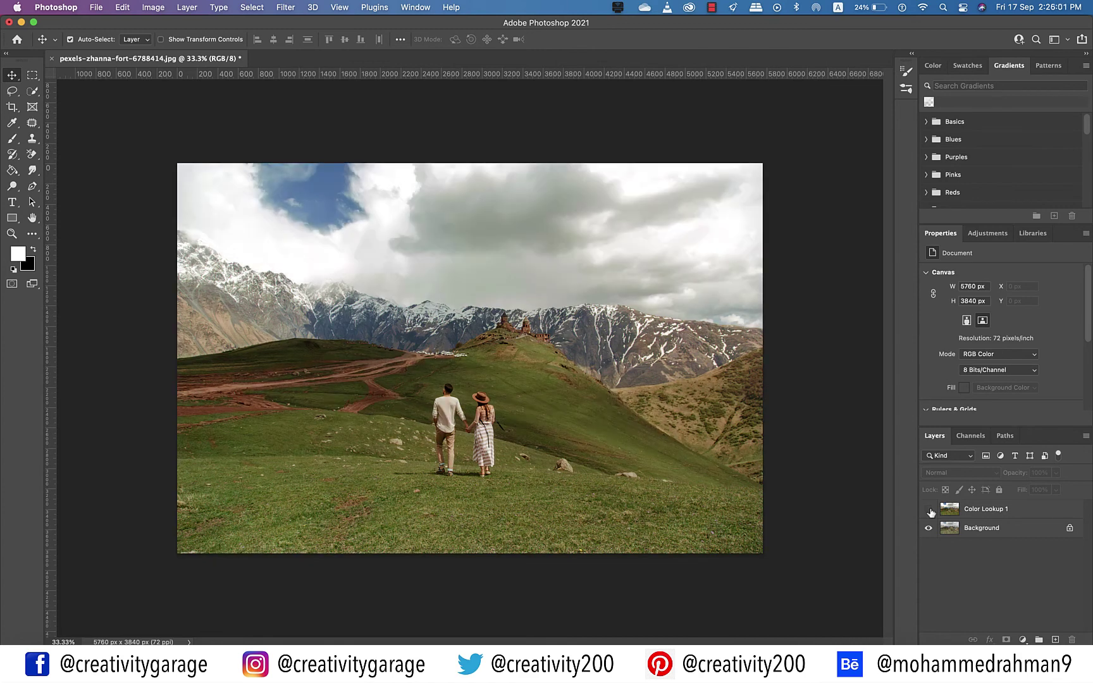